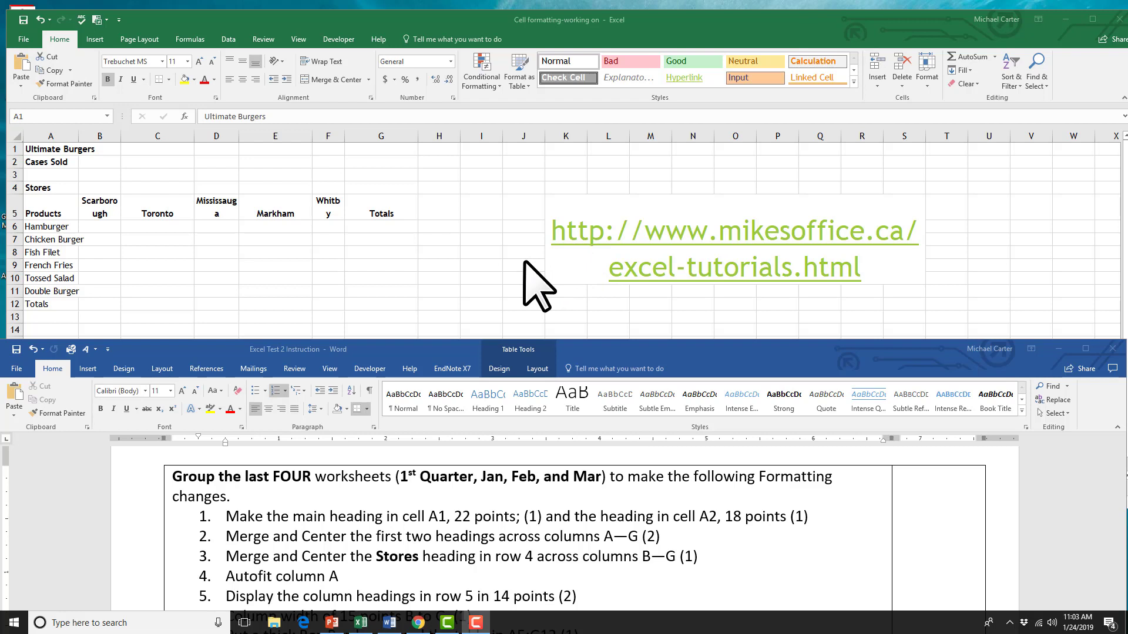
# Bring the Ultimate Burgers Excel workbook in front of the Word instructions
pyautogui.click(203, 276)
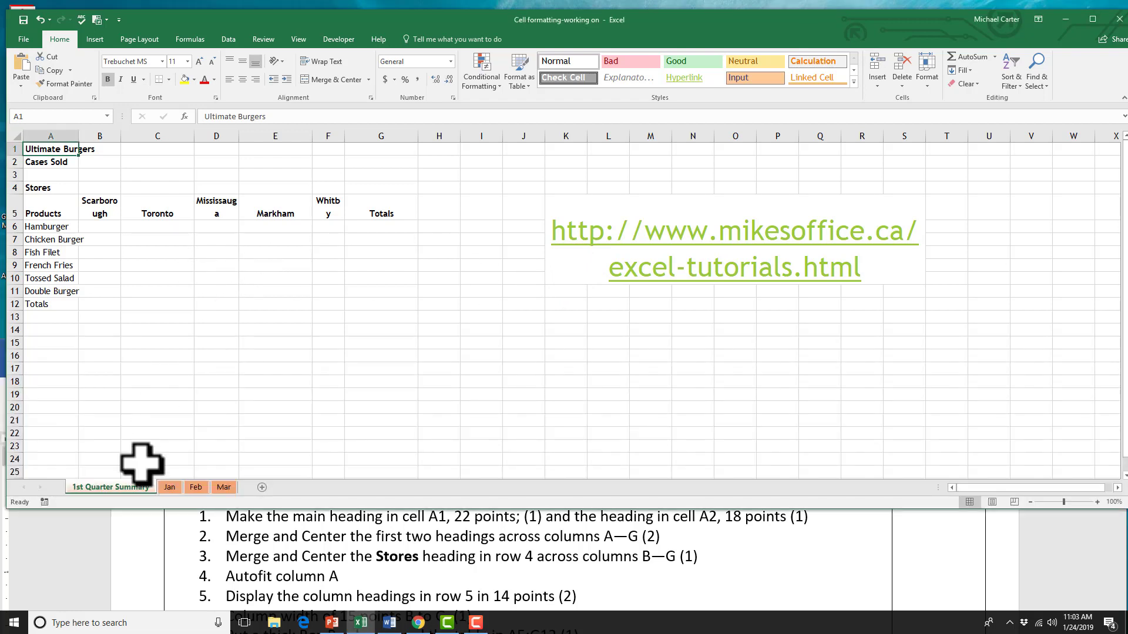
# Review the Jan, Feb and Mar sheets, then group 1st Quarter Summary through Mar
pyautogui.click(169, 487)
pyautogui.click(195, 487)
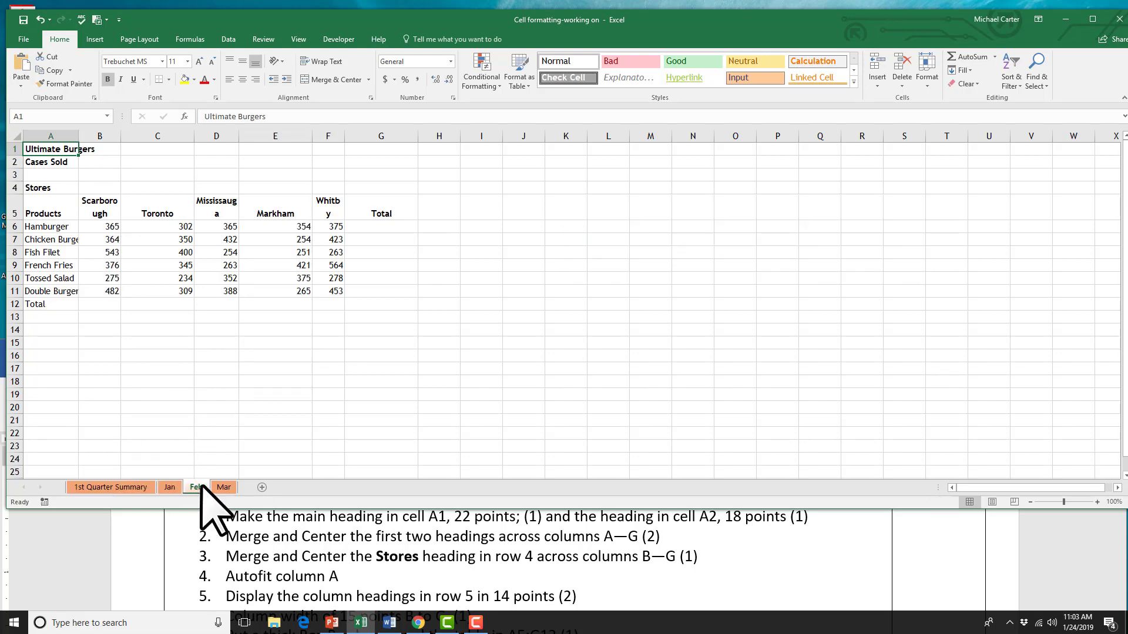
pyautogui.click(223, 488)
pyautogui.click(133, 488)
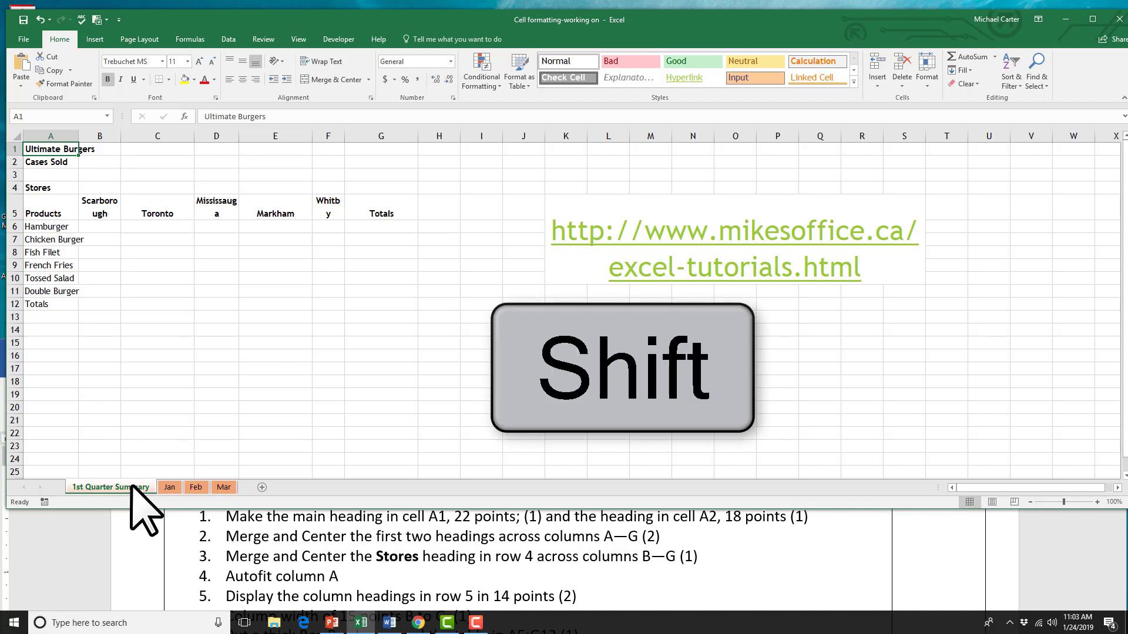
pyautogui.keyDown('shift'); pyautogui.click(225, 489); pyautogui.keyUp('shift')
pyautogui.keyDown('shift'); pyautogui.click(222, 488); pyautogui.keyUp('shift')
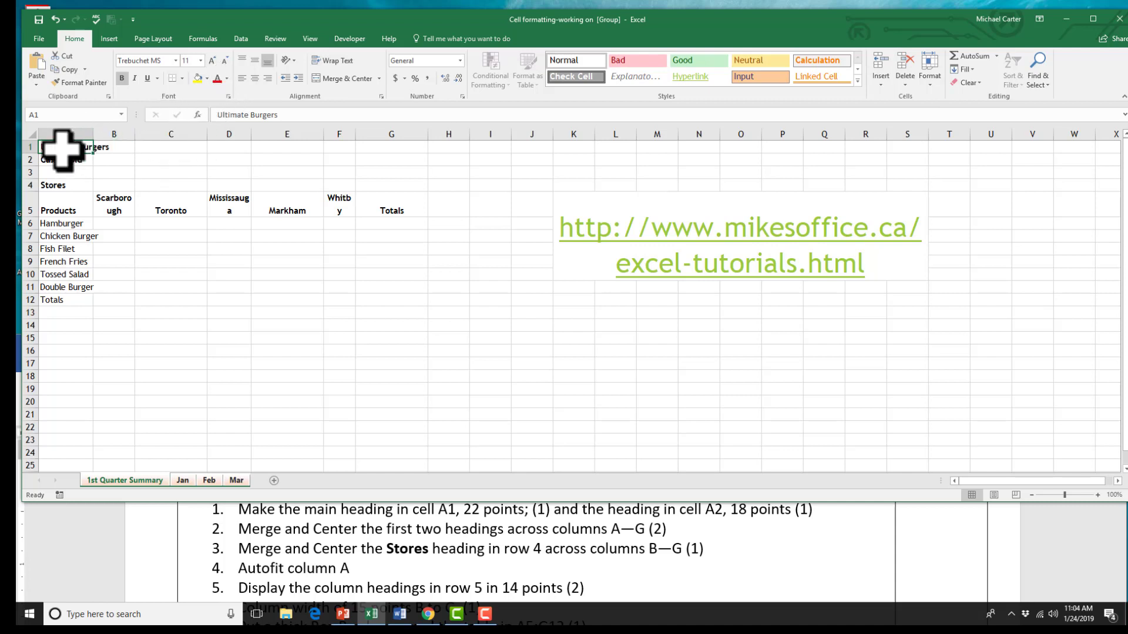
# Enlarge the Ultimate Burgers heading in A1 to 22 point
pyautogui.click(211, 61)
pyautogui.click(211, 60)
pyautogui.click(211, 61)
pyautogui.click(211, 61)
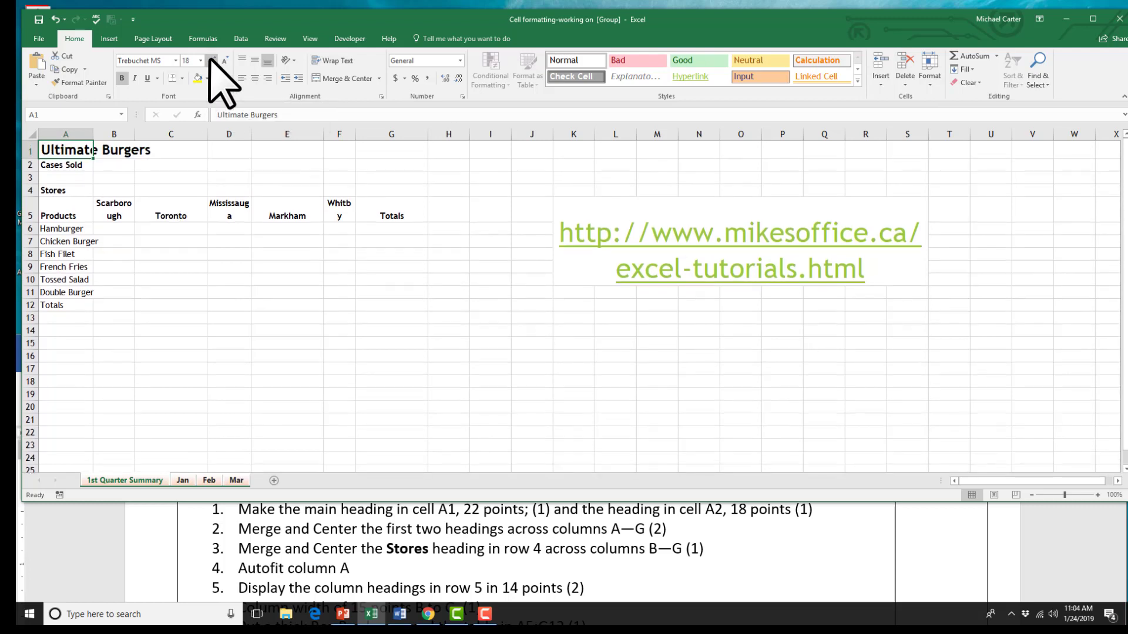
pyautogui.click(212, 60)
pyautogui.click(212, 61)
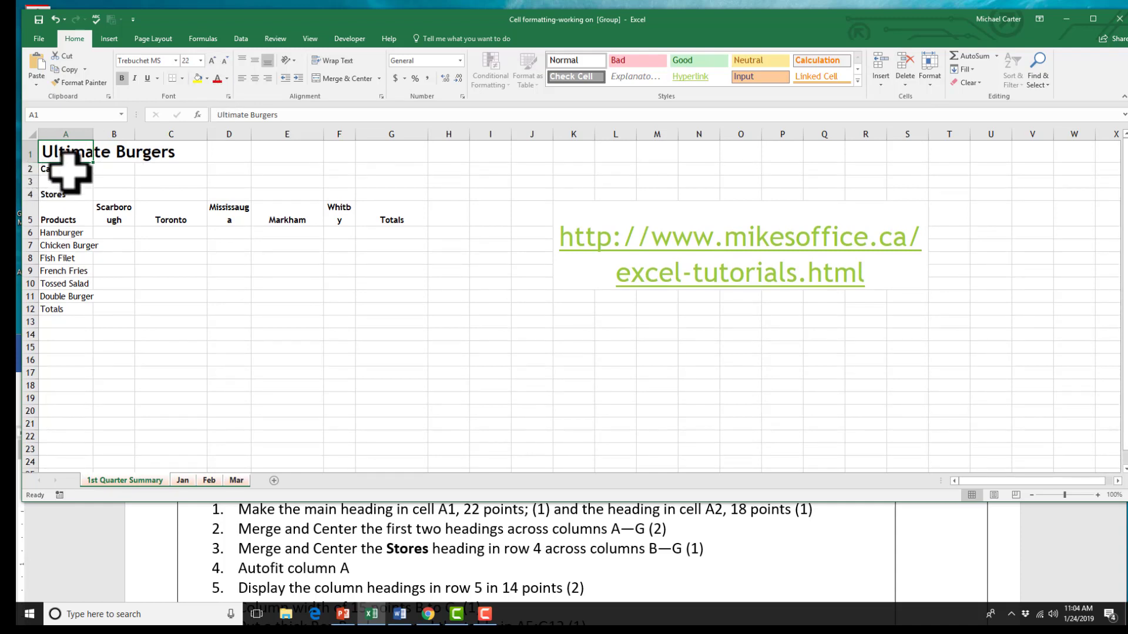
# Enlarge the Cases Sold heading in A2 to 18 point
pyautogui.click(68, 171)
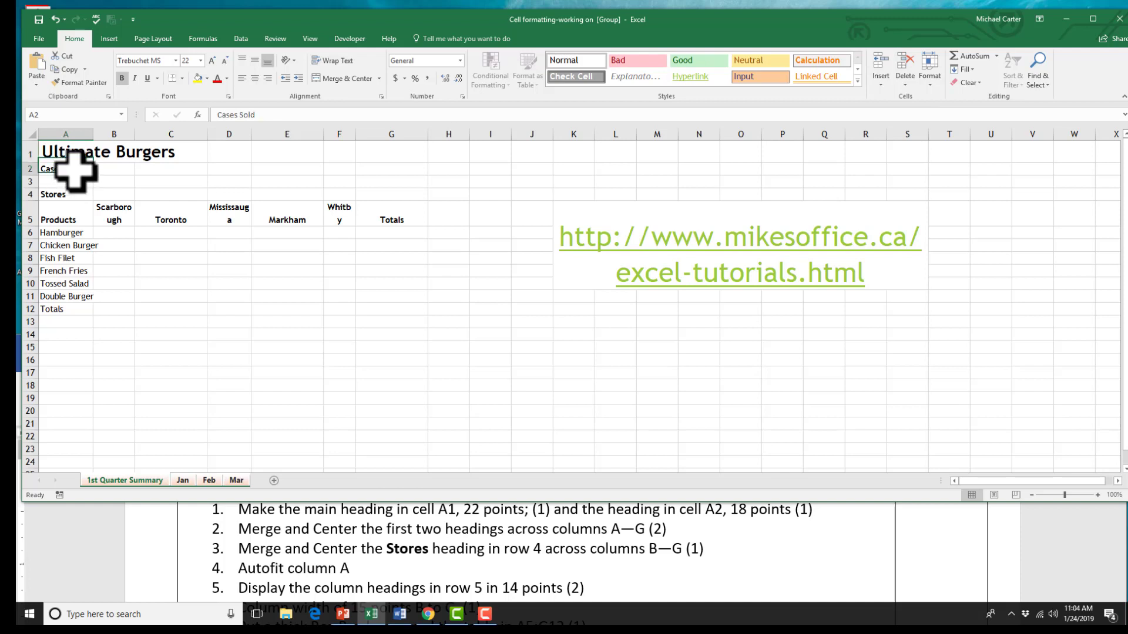
pyautogui.click(213, 61)
pyautogui.click(213, 60)
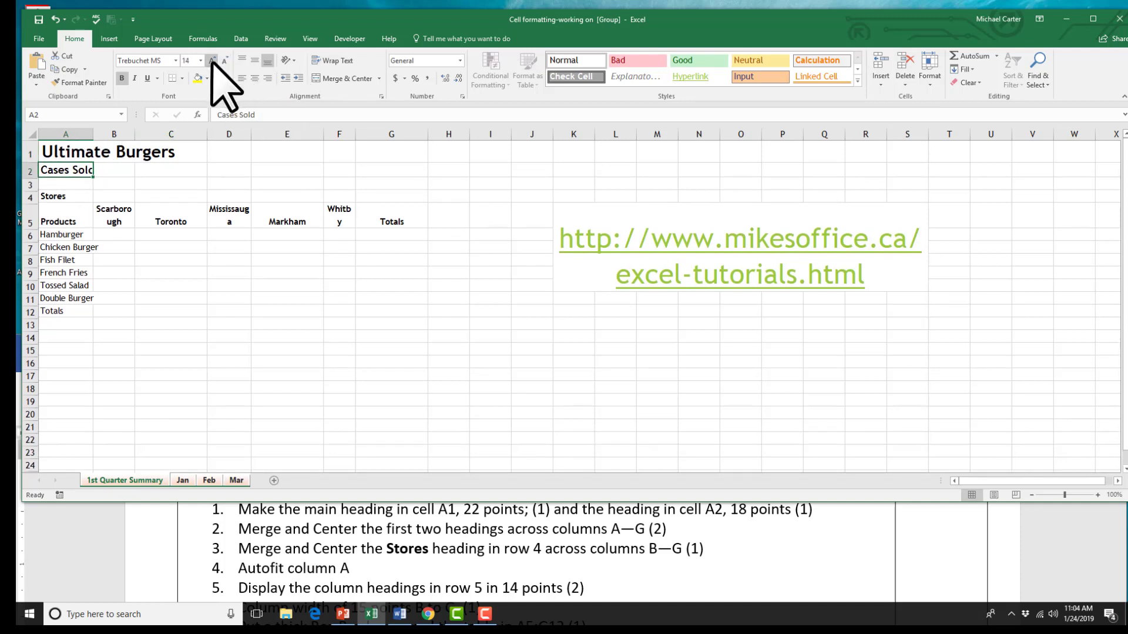
pyautogui.click(212, 61)
pyautogui.click(212, 61)
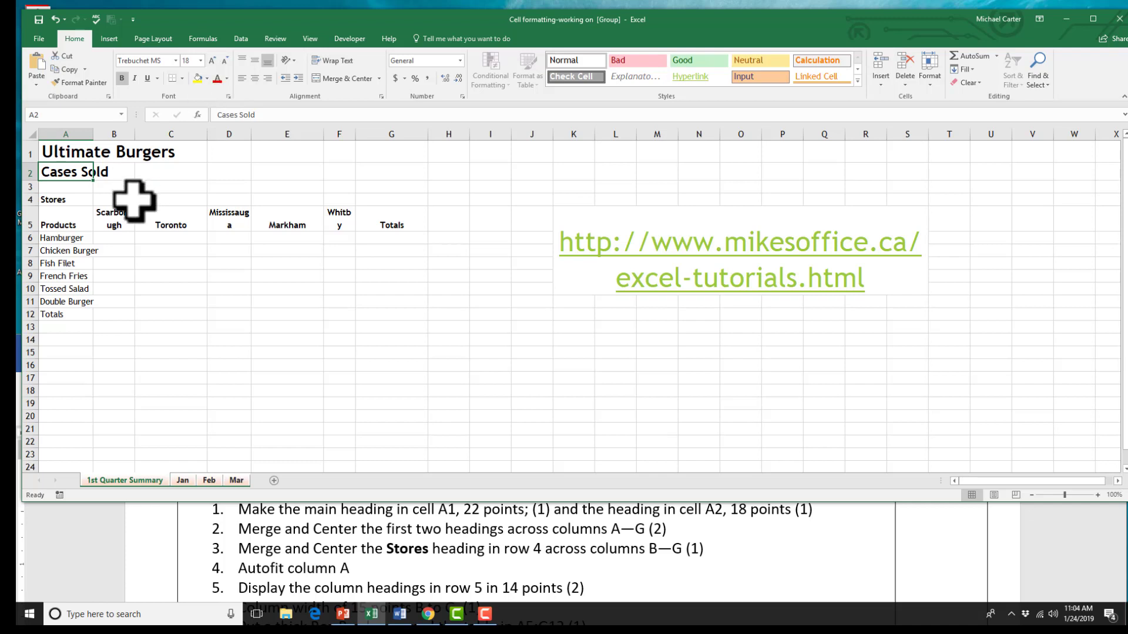
pyautogui.click(69, 151)
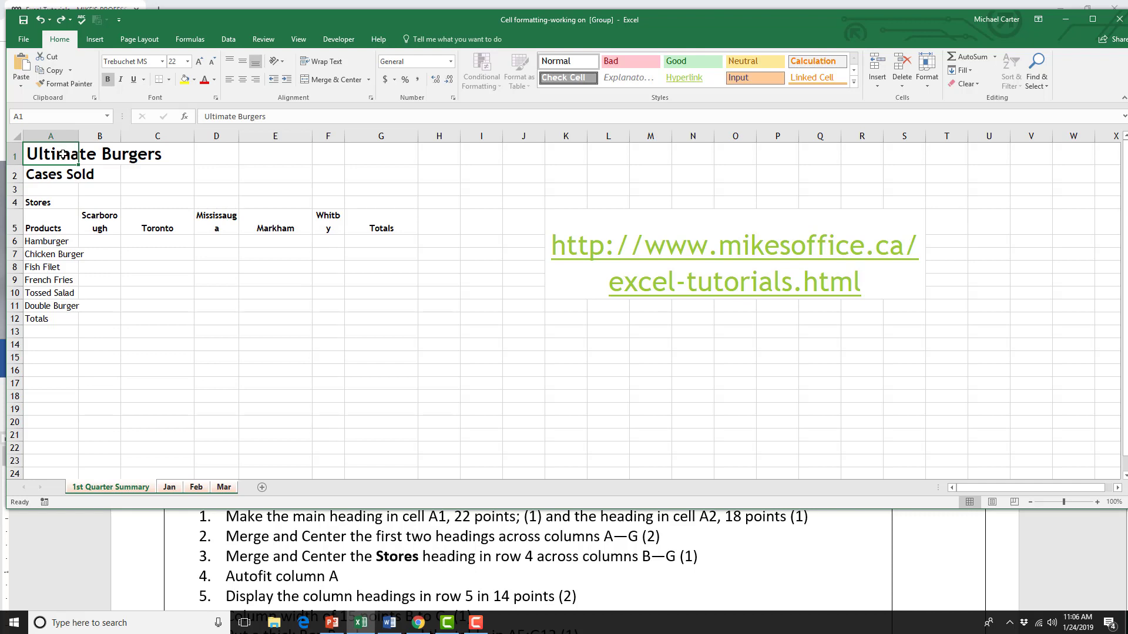
# Merge and centre Ultimate Burgers over A1:G1 and Cases Sold over A2:G2, undoing a Merge Across
pyautogui.moveTo(63, 154); pyautogui.dragTo(380, 156)
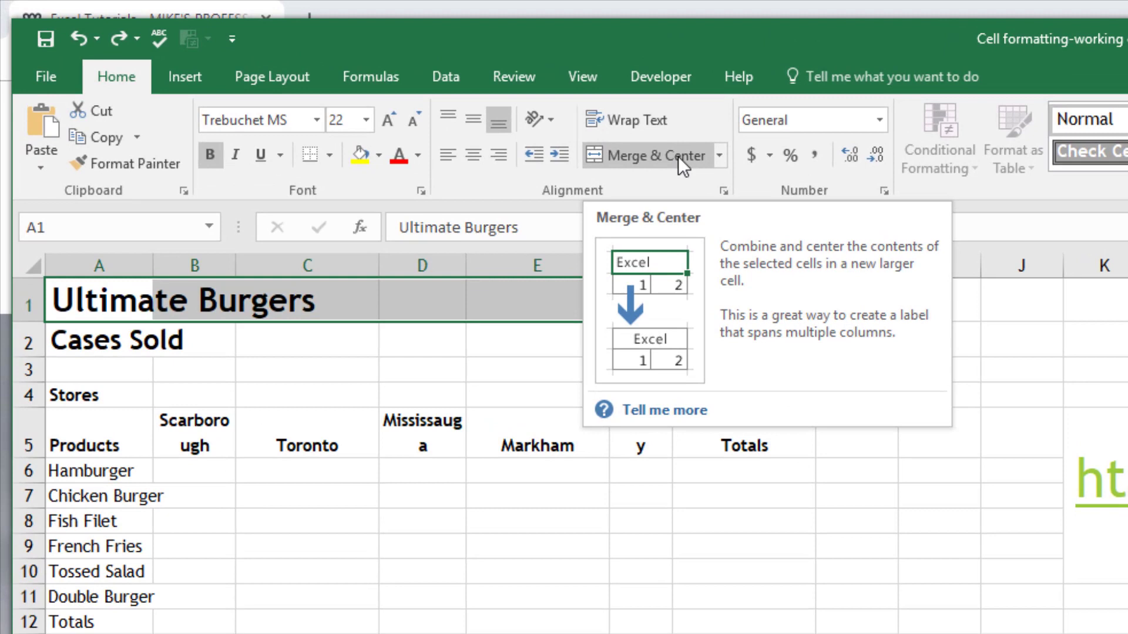
pyautogui.click(678, 156)
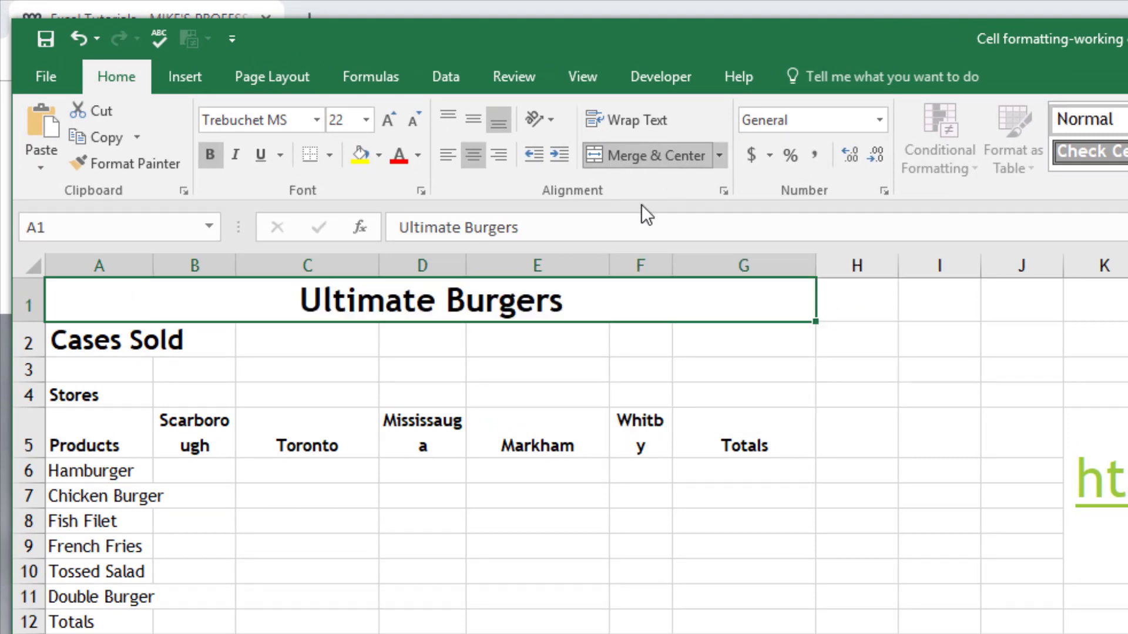
pyautogui.moveTo(107, 348); pyautogui.dragTo(723, 334)
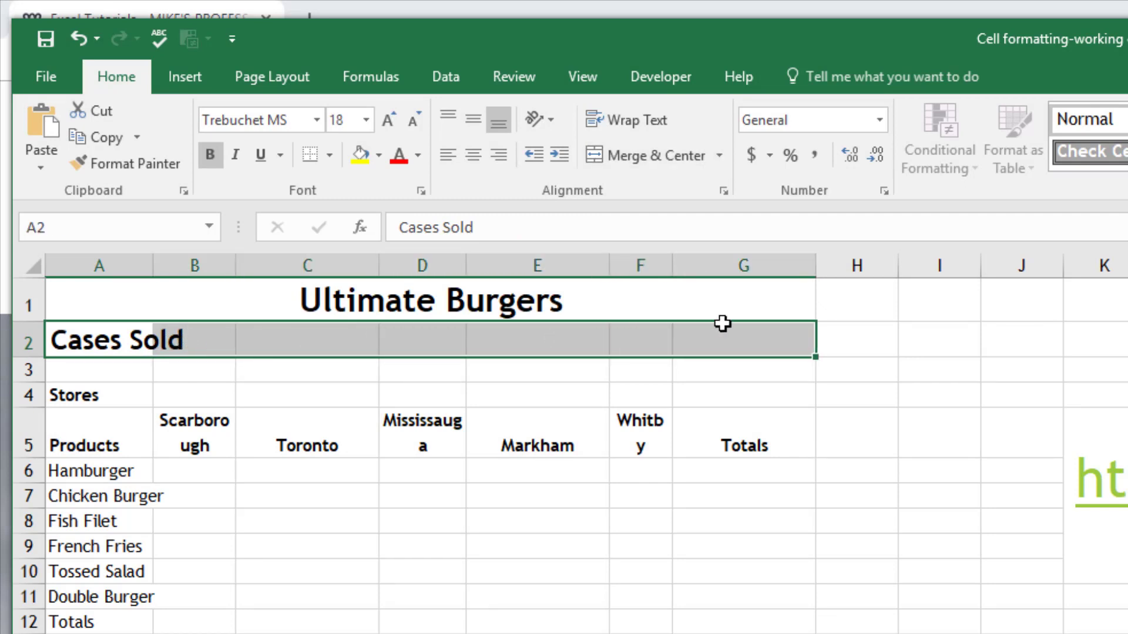
pyautogui.click(720, 155)
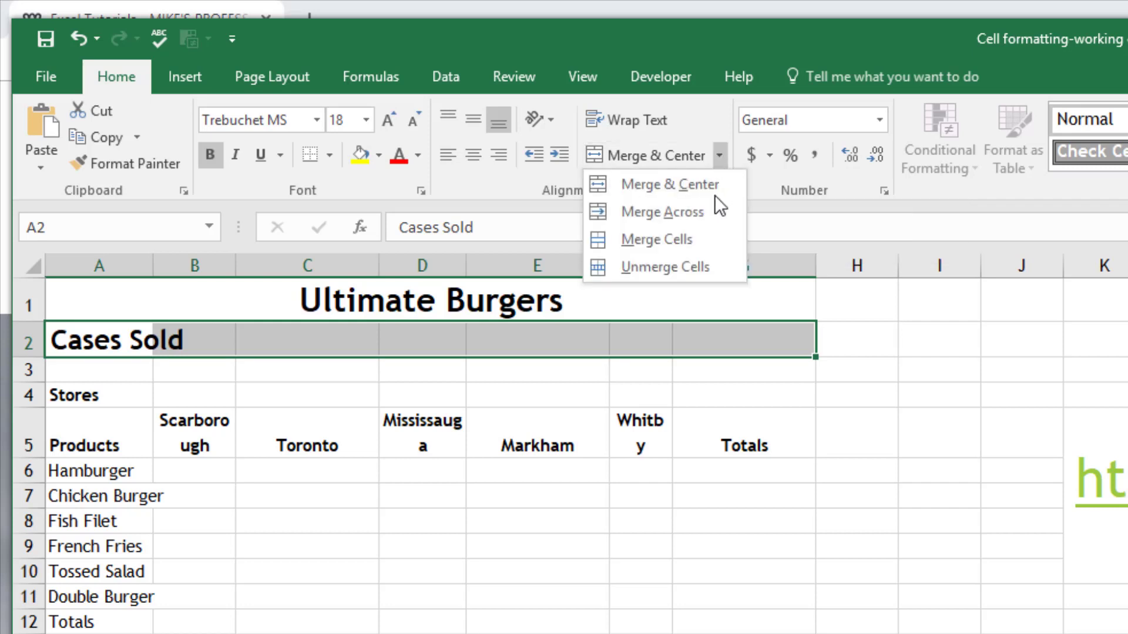
pyautogui.click(712, 210)
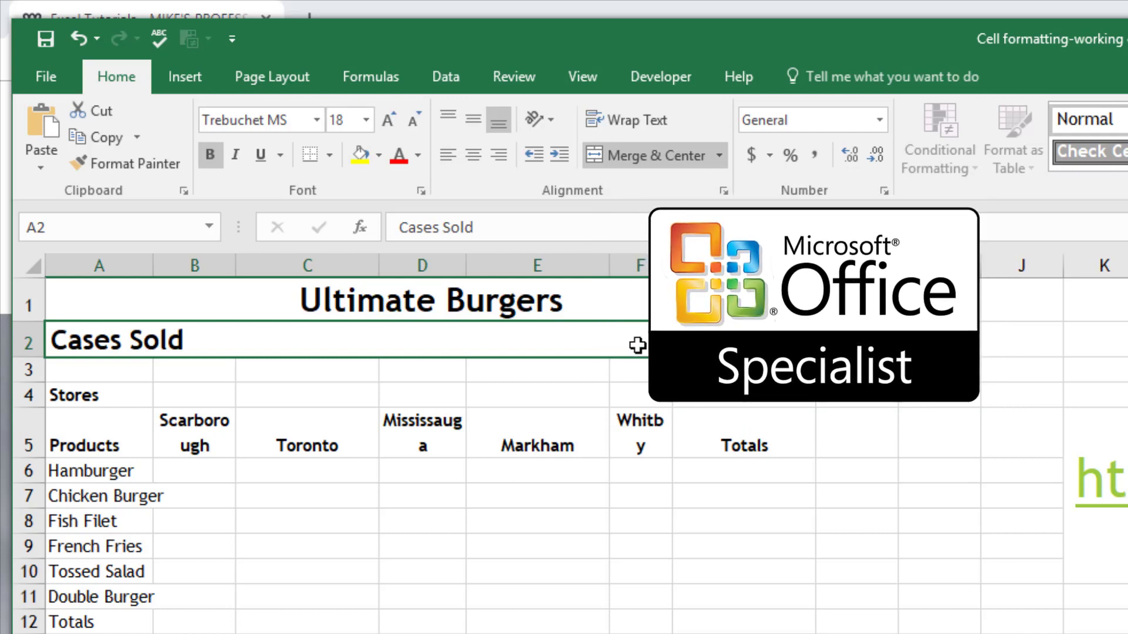
pyautogui.click(719, 156)
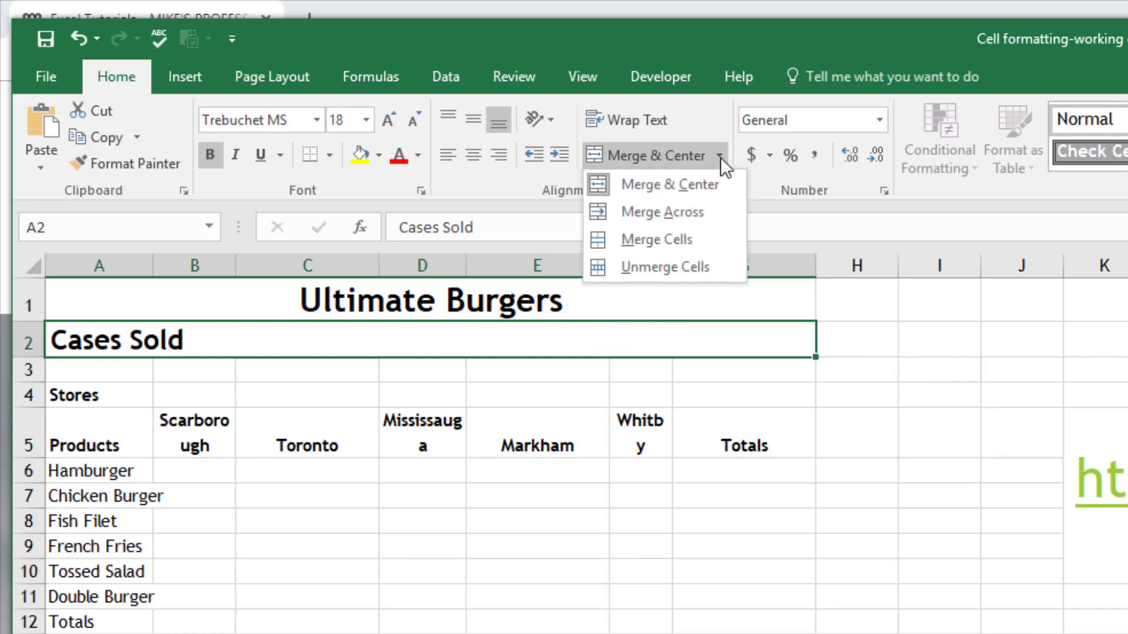
pyautogui.click(700, 188)
pyautogui.click(82, 345)
pyautogui.moveTo(81, 345); pyautogui.dragTo(728, 335)
pyautogui.click(658, 153)
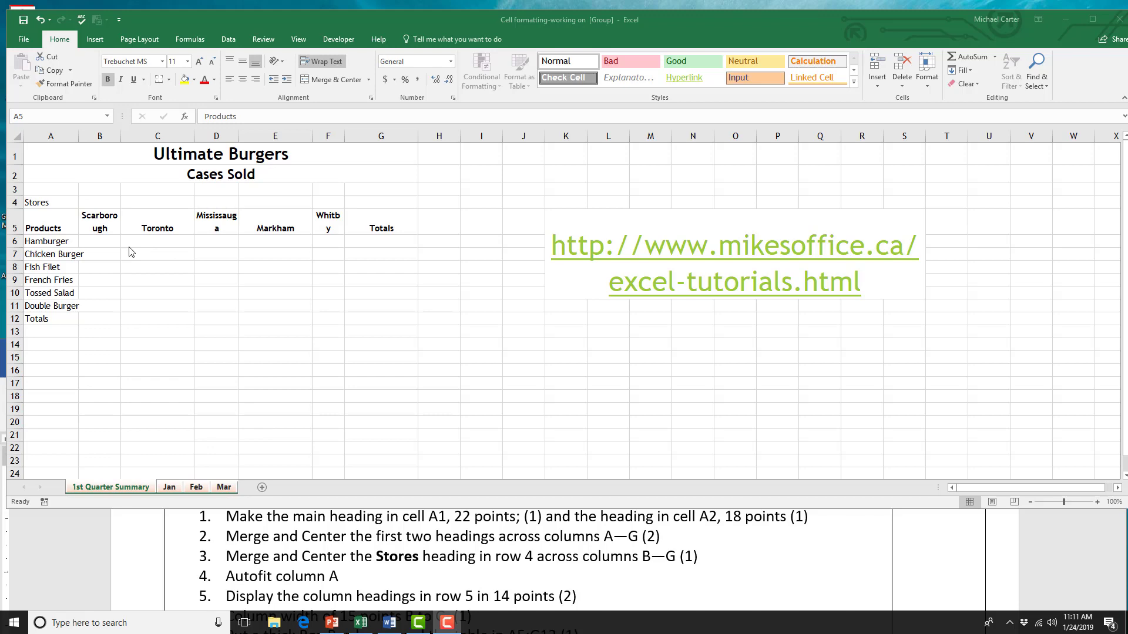
# Move the Stores heading from A4 to B4 and merge and centre it across B4:G4
pyautogui.click(69, 204)
pyautogui.click(64, 202)
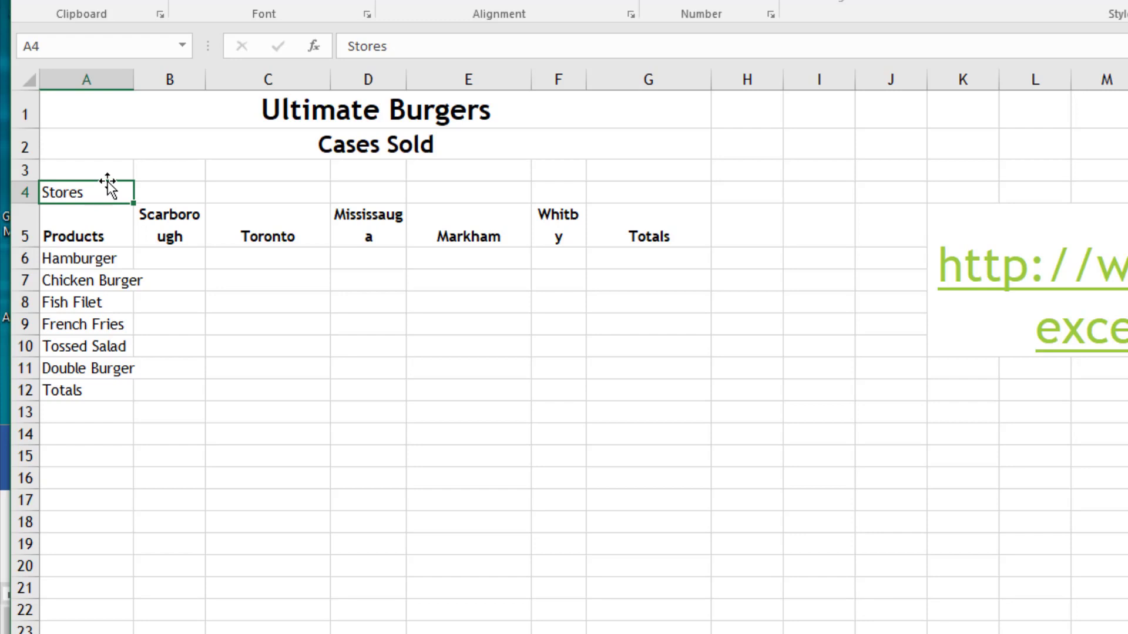
pyautogui.moveTo(107, 181); pyautogui.dragTo(161, 202)
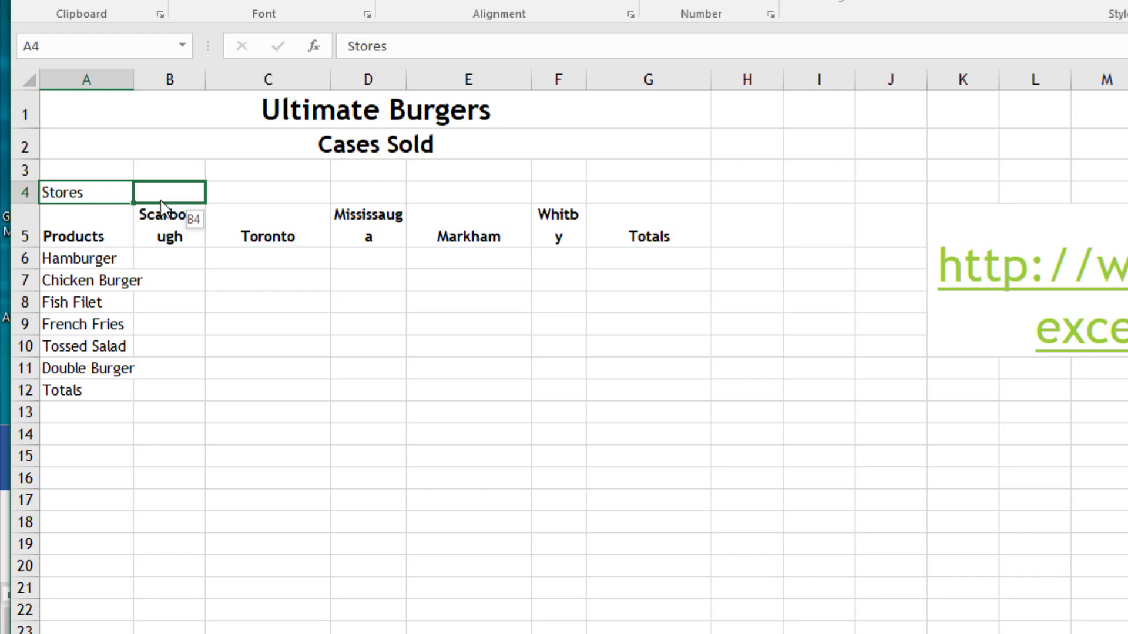
pyautogui.moveTo(160, 201); pyautogui.dragTo(619, 194)
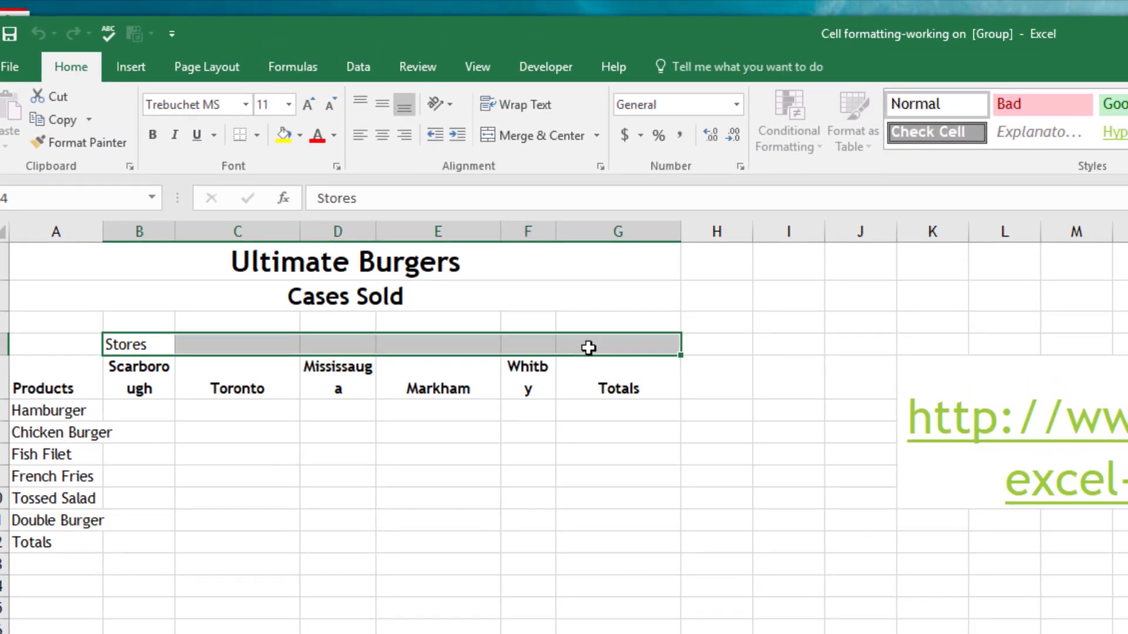
pyautogui.click(562, 135)
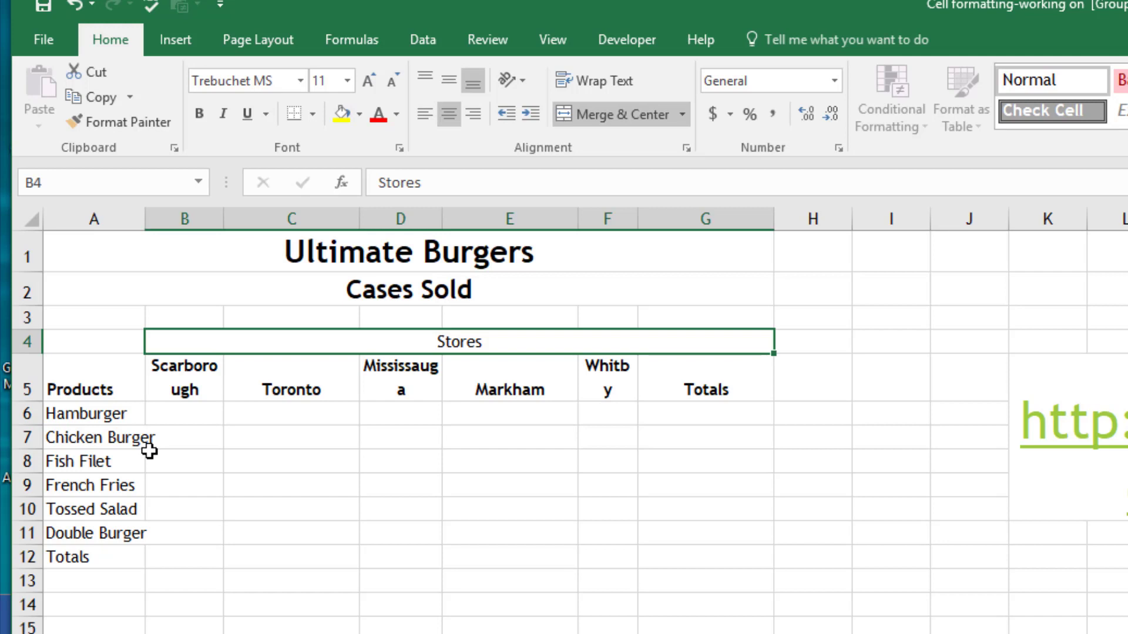
# Autofit column A so product names like Chicken Burger show in full
pyautogui.doubleClick(144, 221)
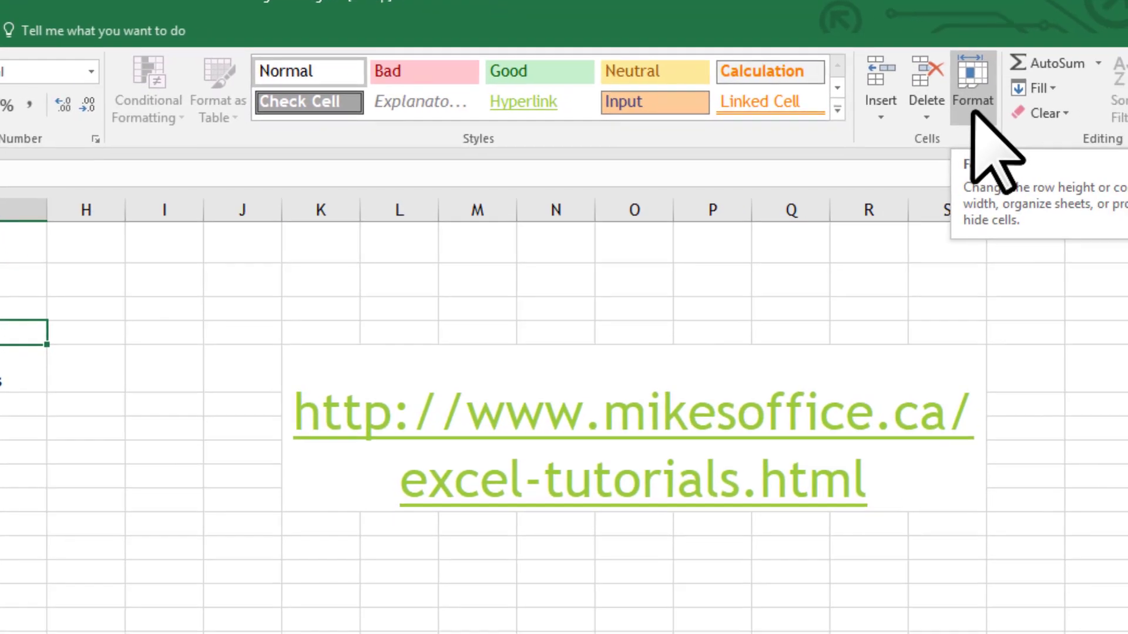
pyautogui.click(1038, 118)
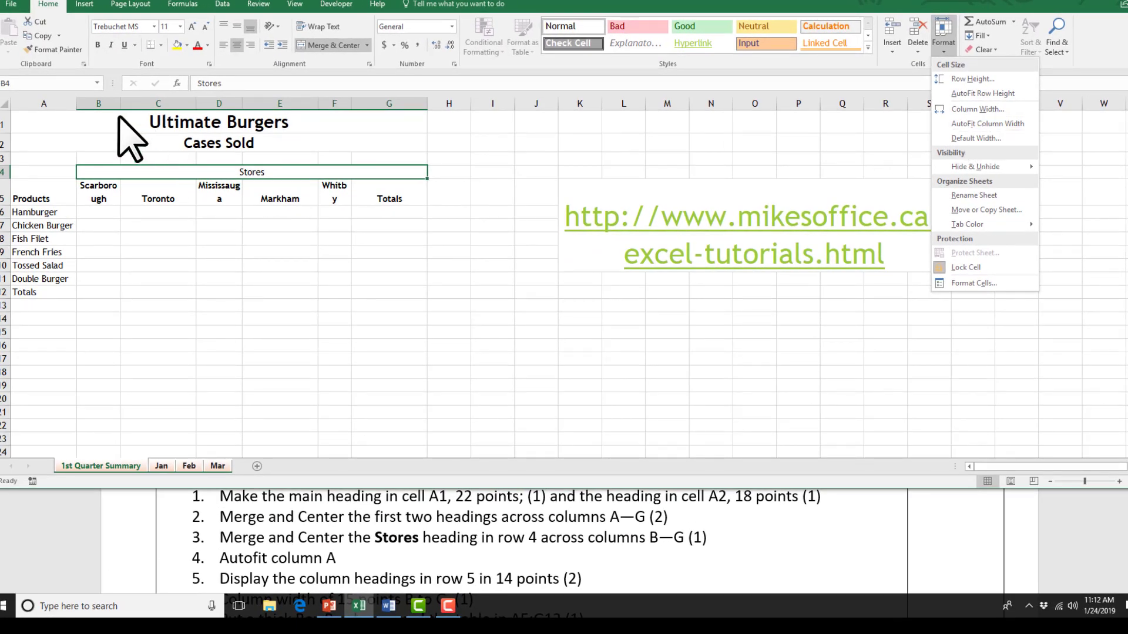
pyautogui.click(71, 105)
pyautogui.click(69, 102)
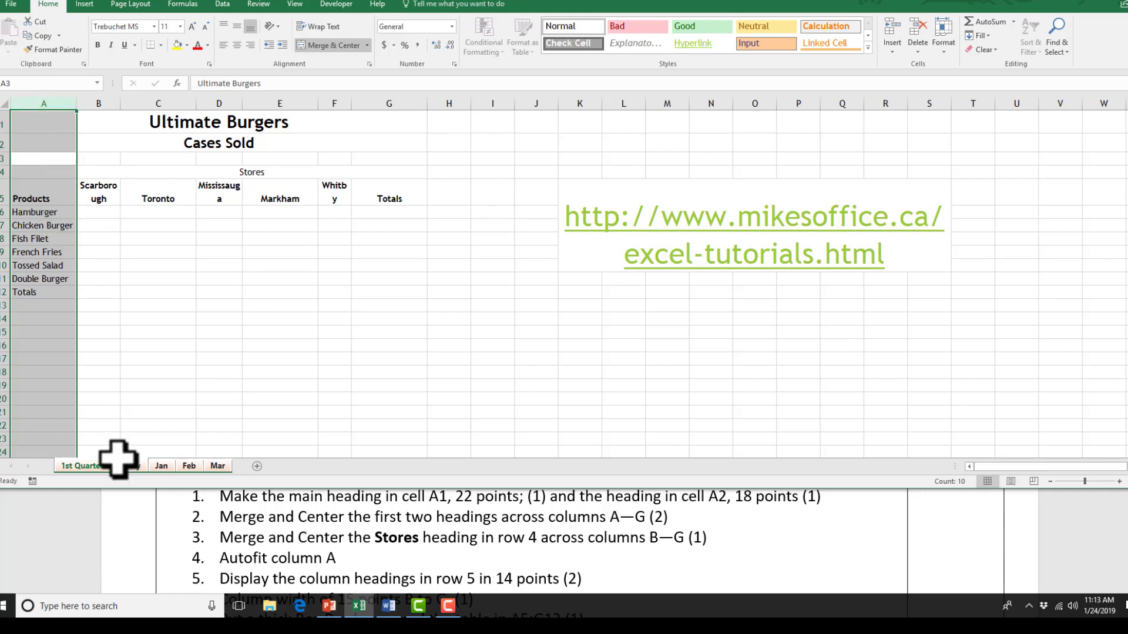
pyautogui.click(185, 319)
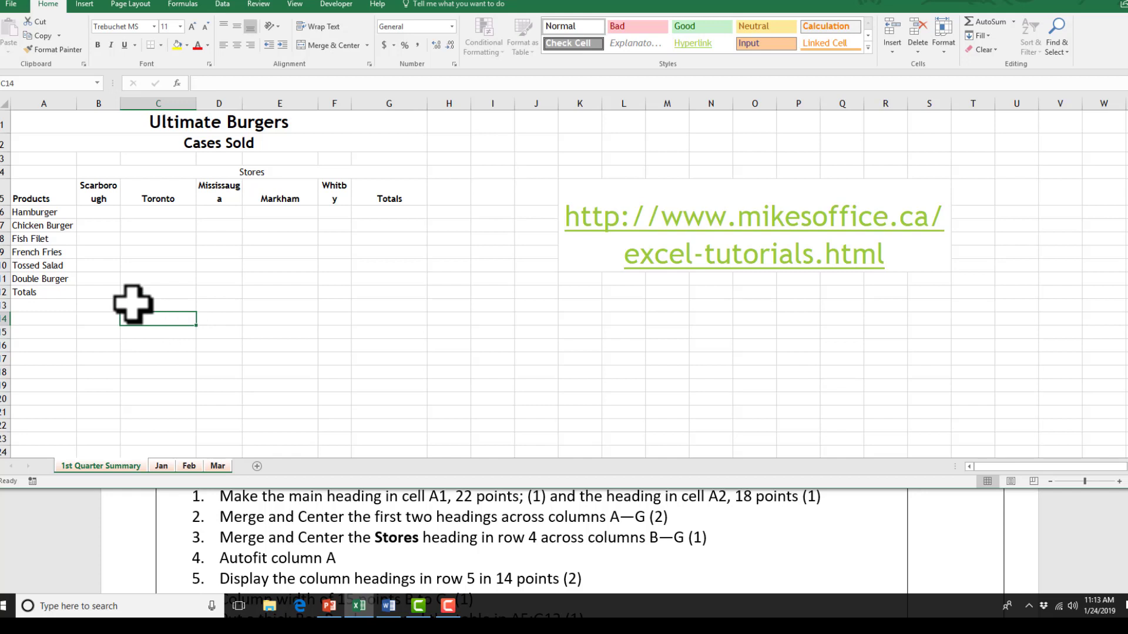
# Set the Products through Totals headings in A5:G5 to 14 point
pyautogui.moveTo(51, 196); pyautogui.dragTo(378, 206)
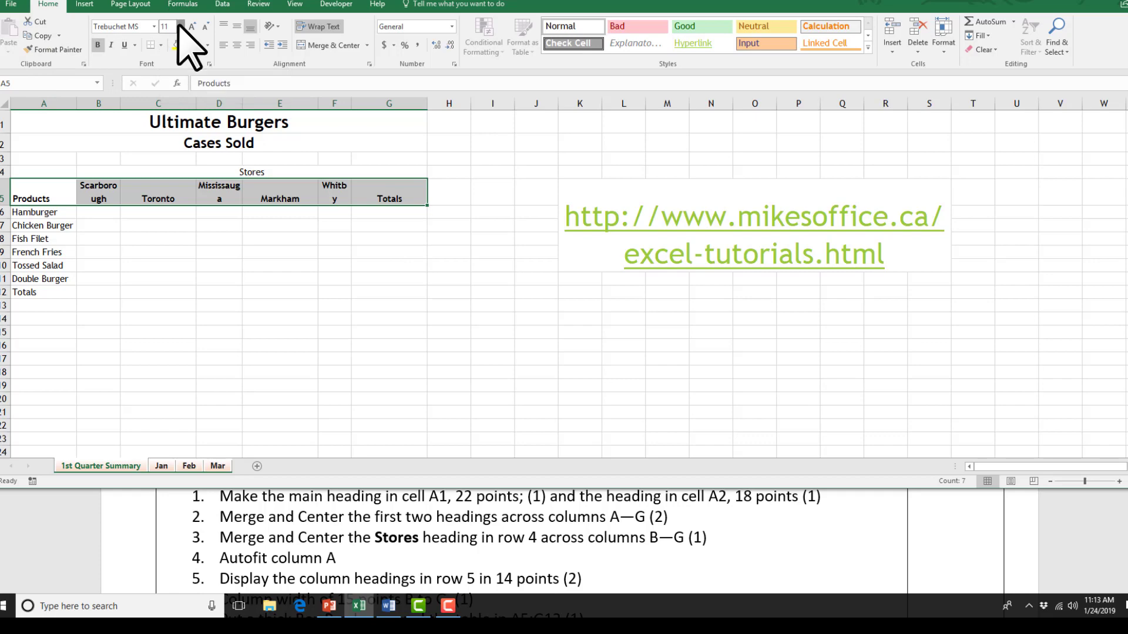
pyautogui.click(180, 27)
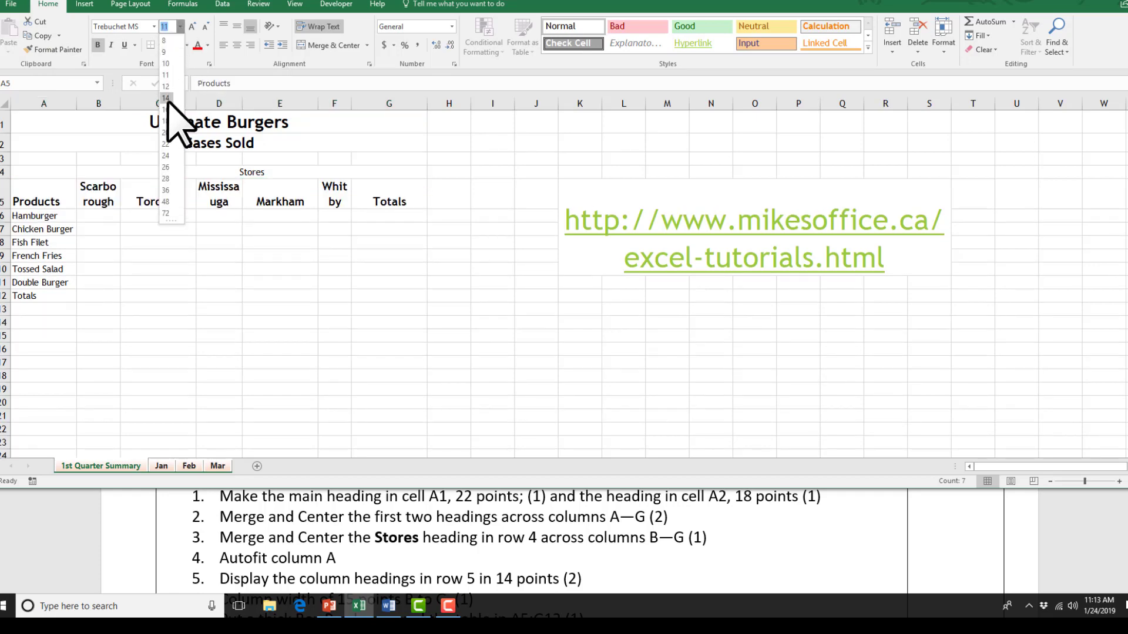
pyautogui.click(166, 98)
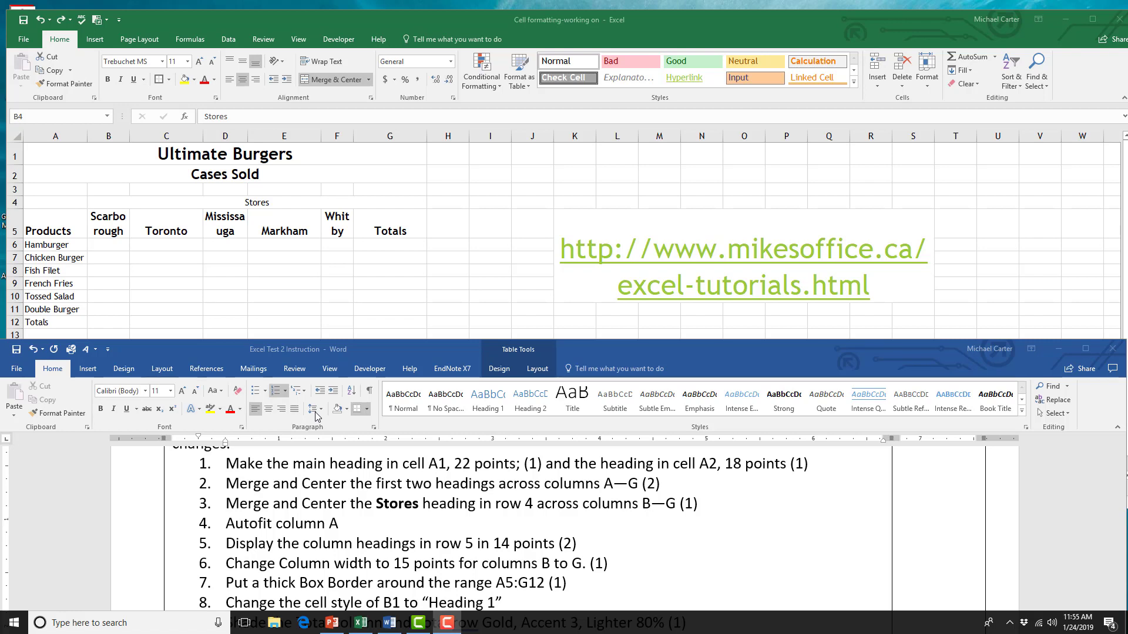
# Group the worksheets and set columns B through G to a width of 15
pyautogui.click(109, 132)
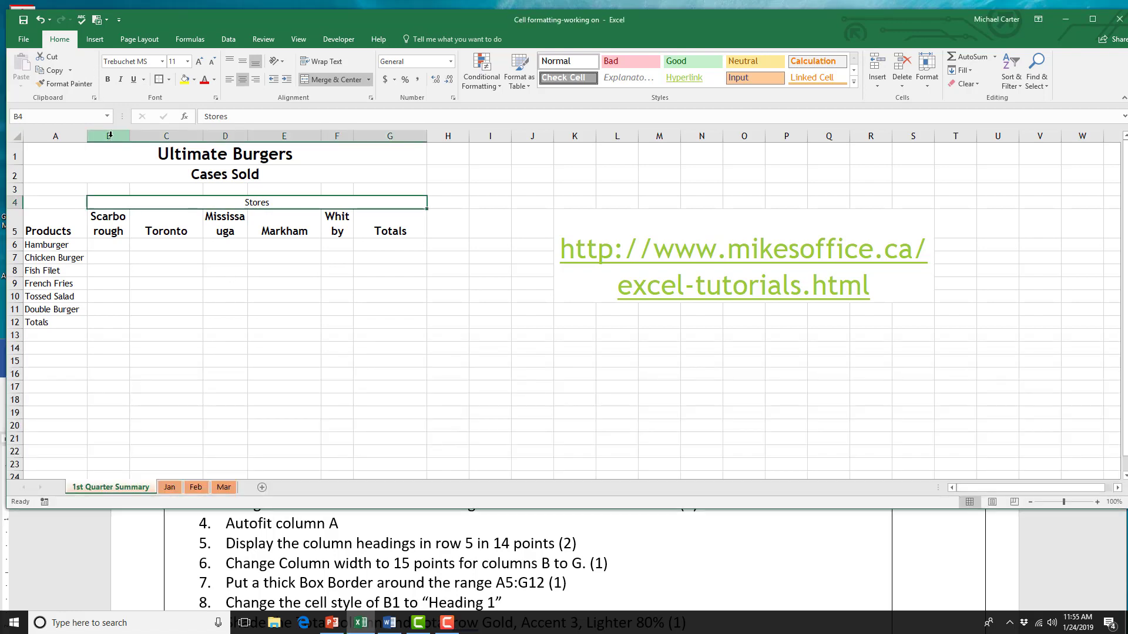
pyautogui.click(109, 136)
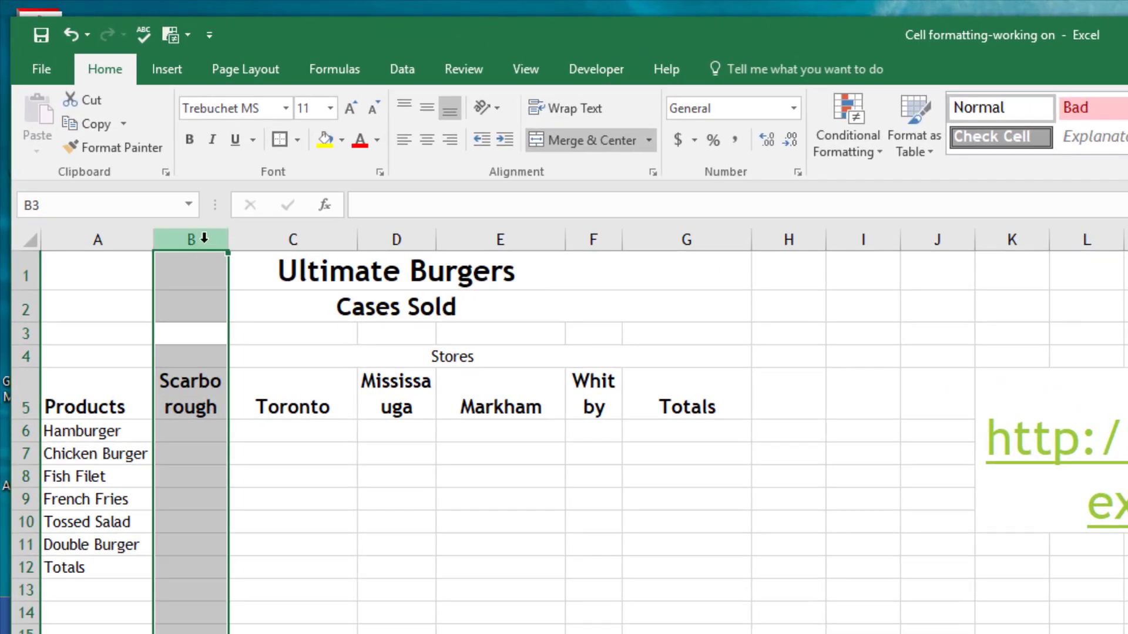
pyautogui.press('shift')
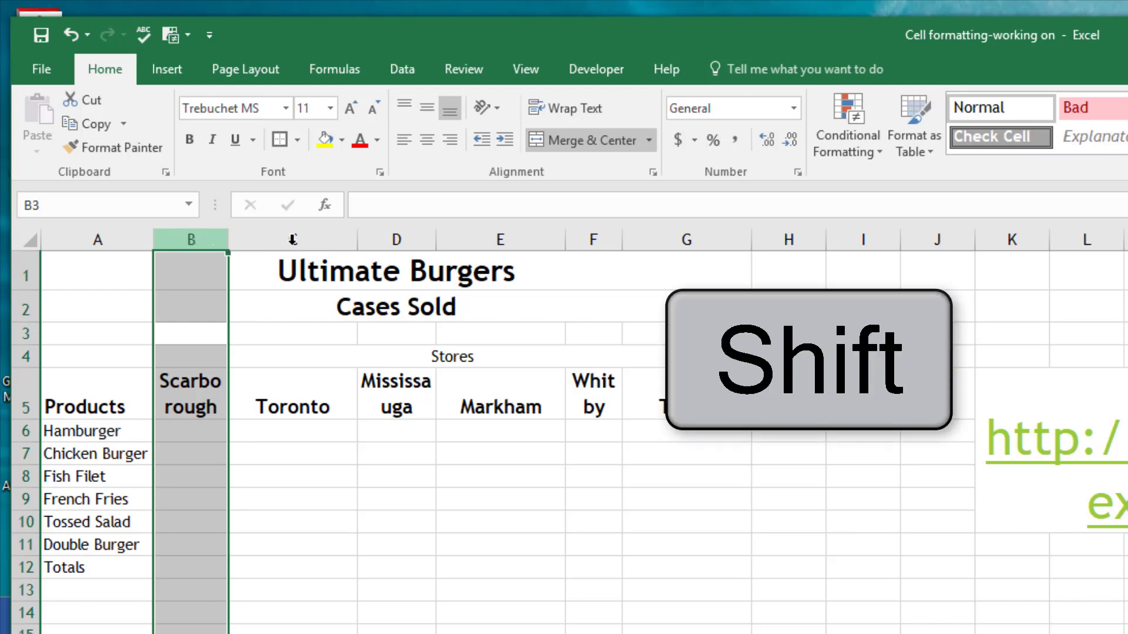
pyautogui.keyDown('shift'); pyautogui.click(707, 243); pyautogui.keyUp('shift')
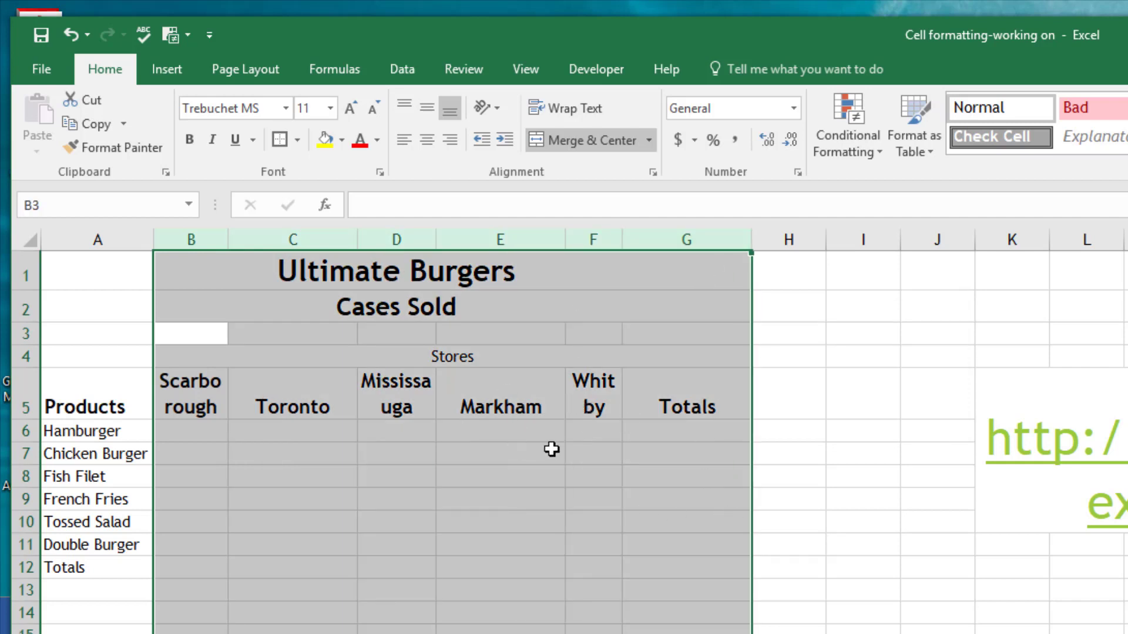
pyautogui.hotkey('ctrl', 'shift', 'pagedown')
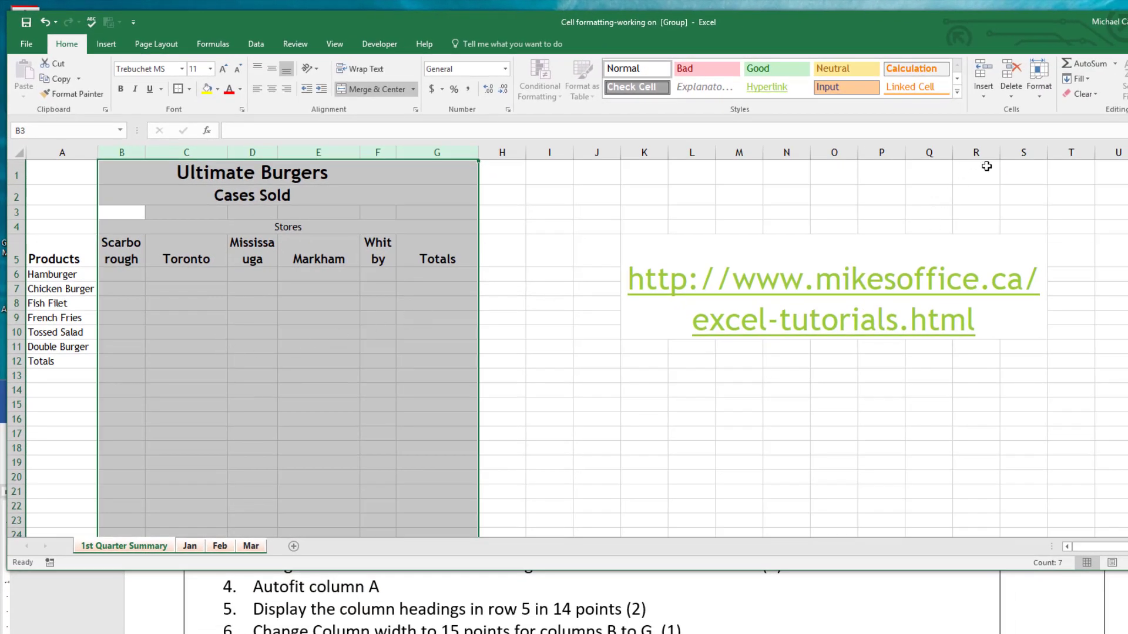
pyautogui.click(1046, 95)
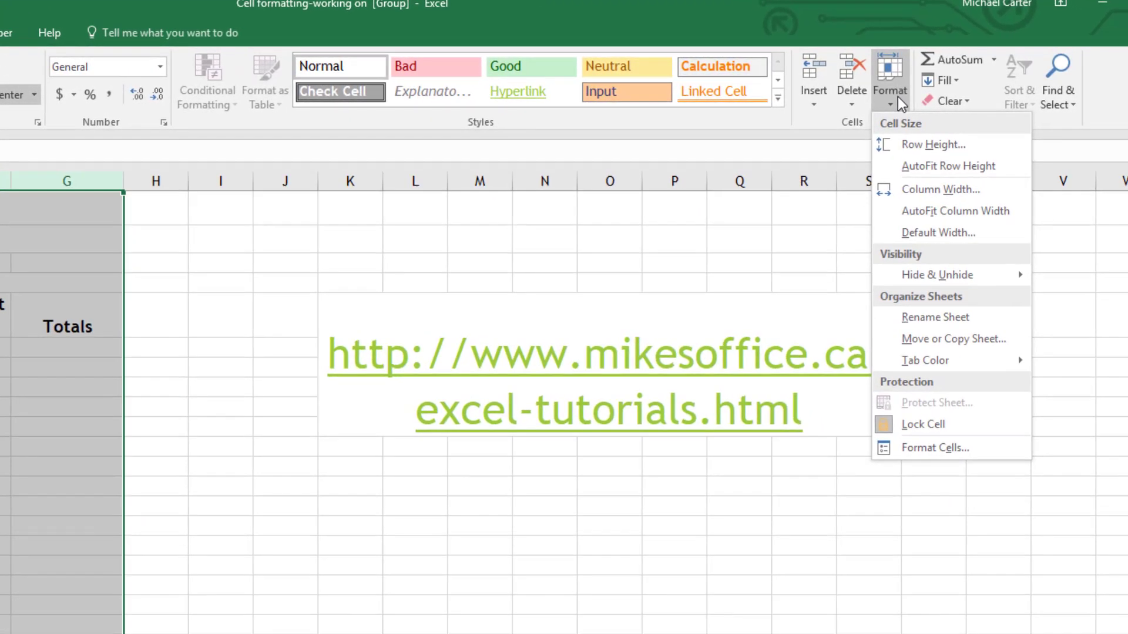
pyautogui.click(950, 192)
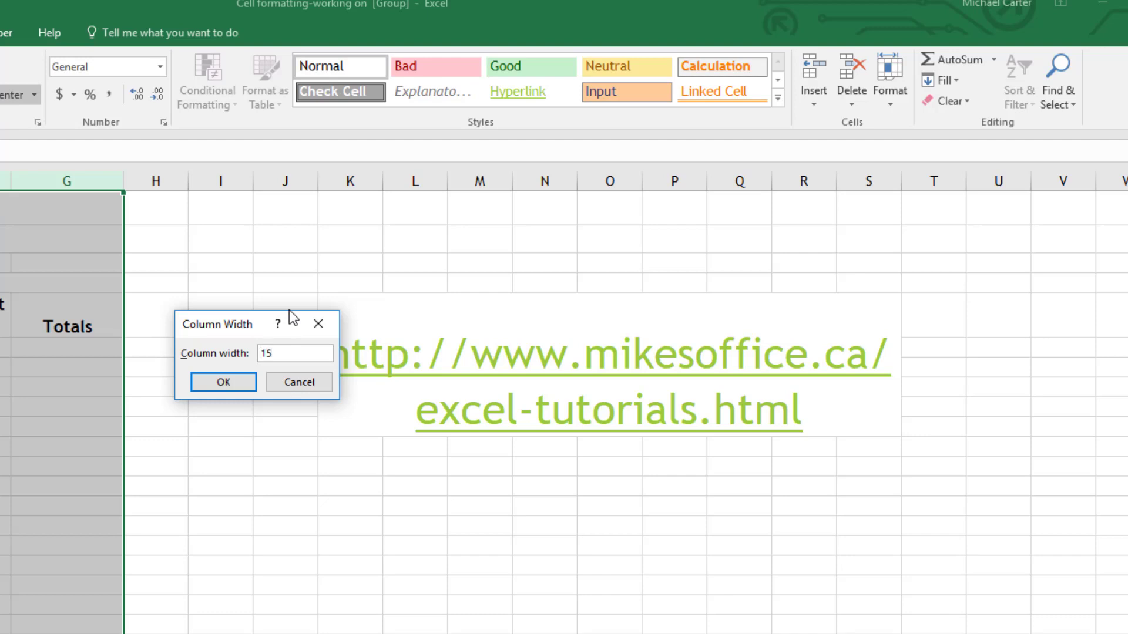
pyautogui.press('Return')
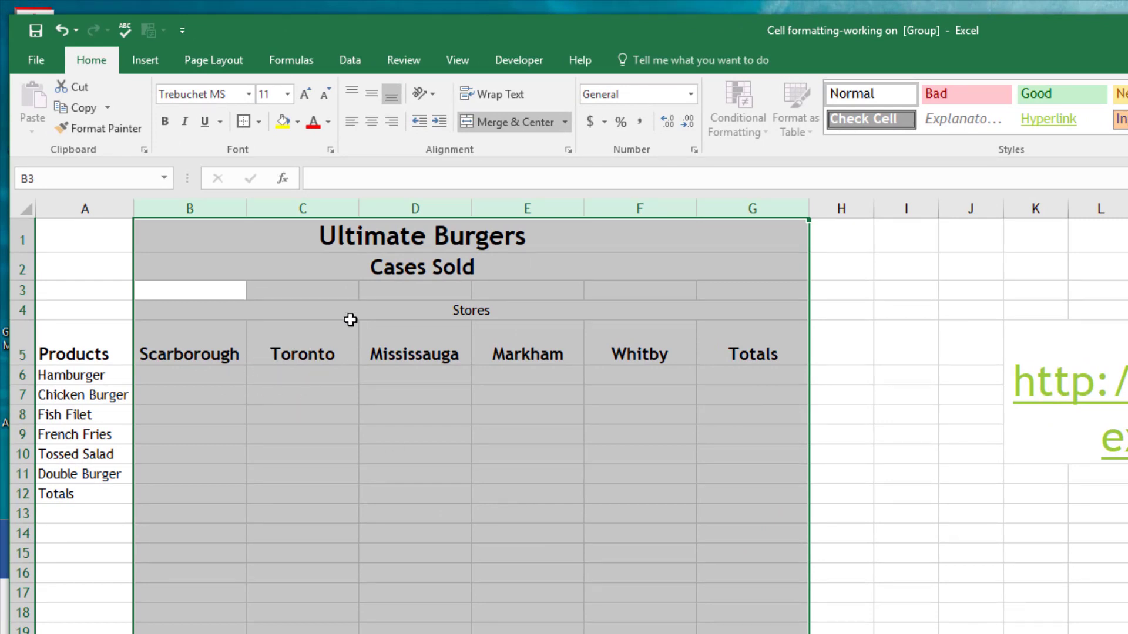
pyautogui.click(329, 397)
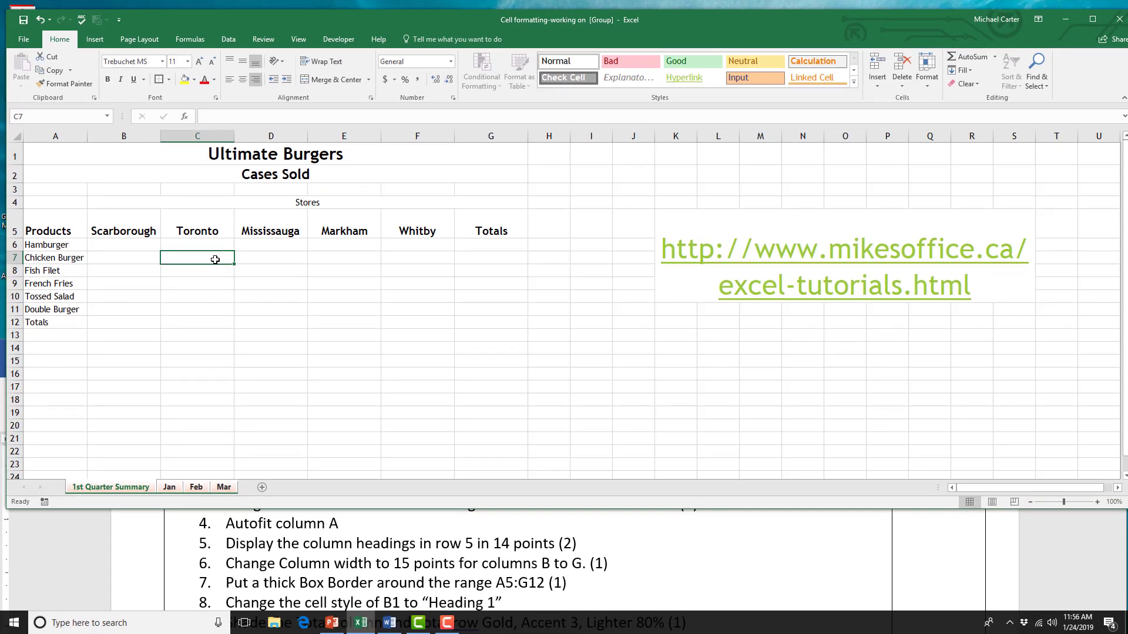
# Put a thick outside border around the table range A5:G12
pyautogui.moveTo(74, 233); pyautogui.dragTo(486, 318)
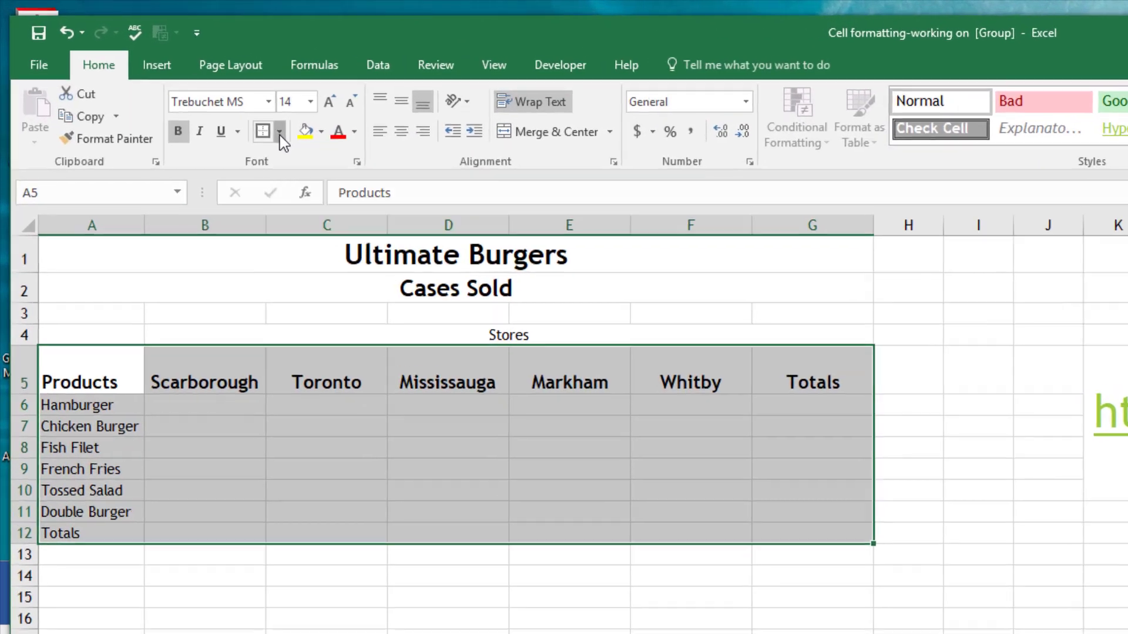
pyautogui.click(170, 82)
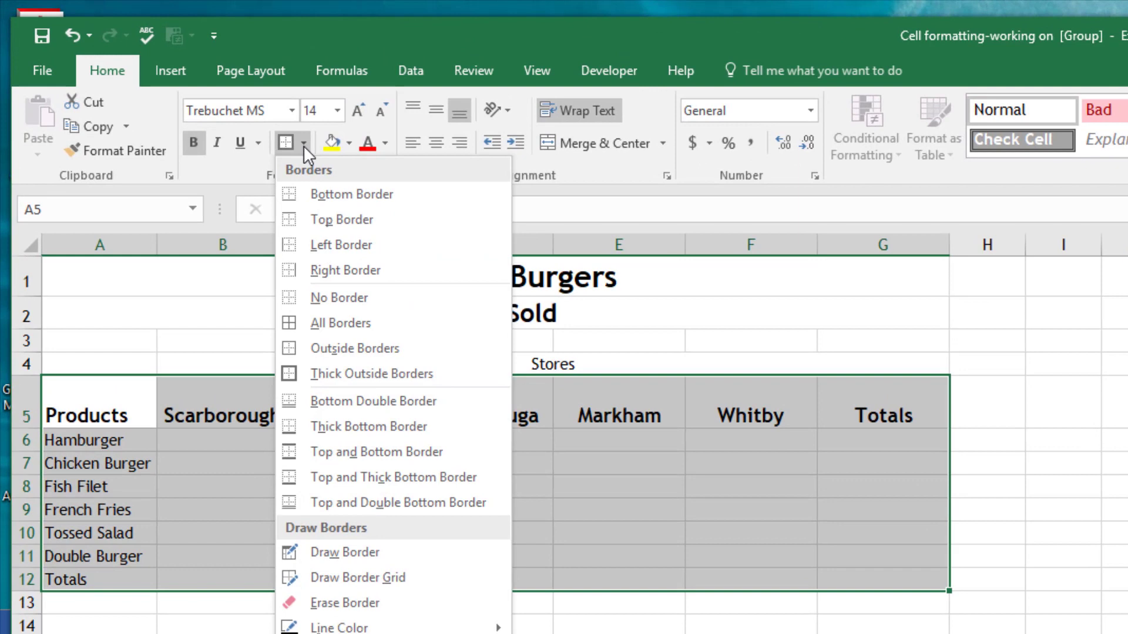
pyautogui.click(376, 371)
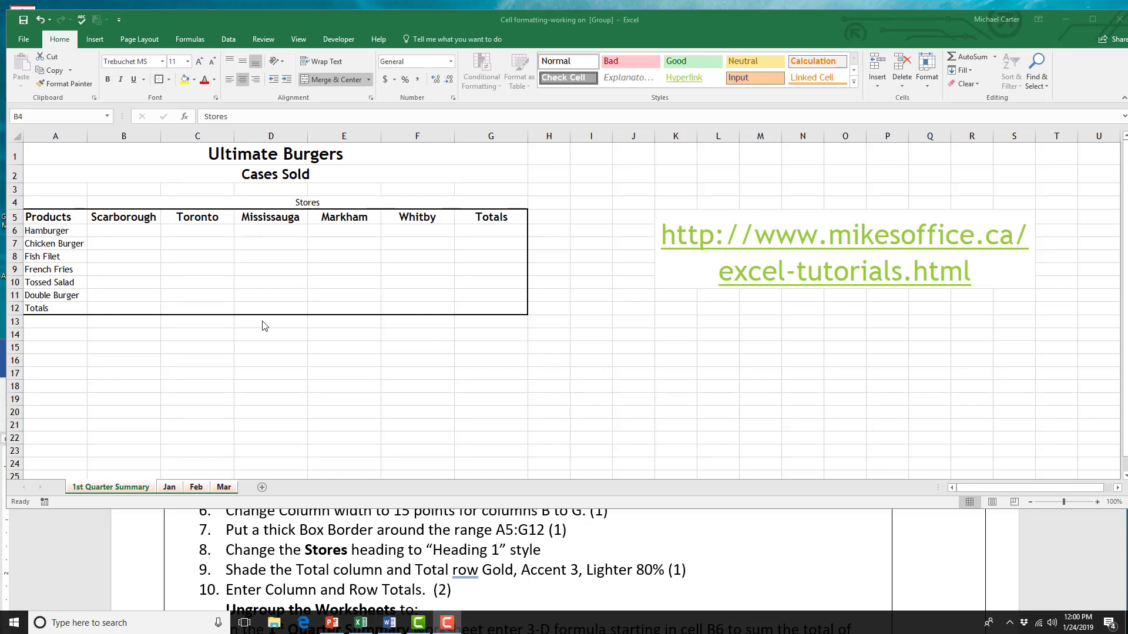
# Select the merged Stores heading and show its font colour choices
pyautogui.click(232, 204)
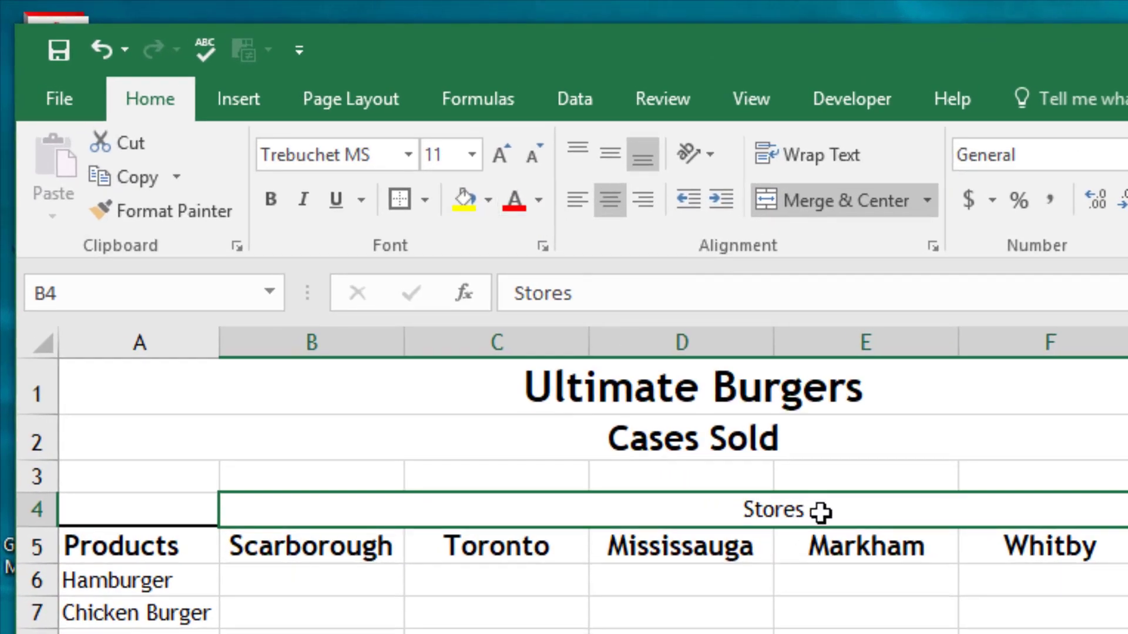
pyautogui.click(539, 200)
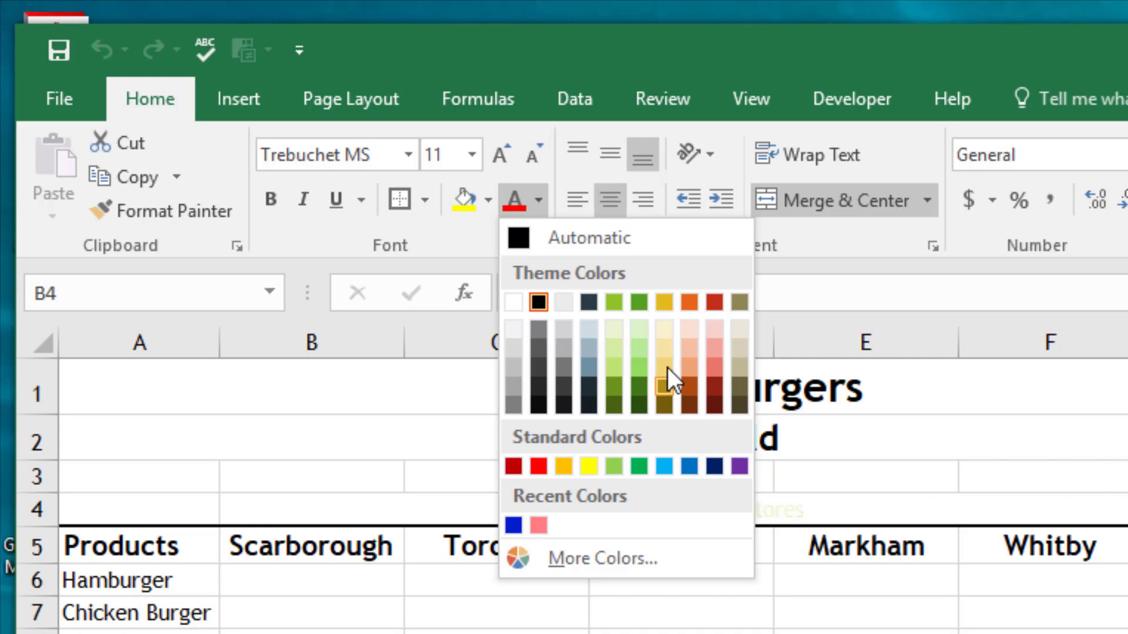
pyautogui.click(488, 198)
pyautogui.click(488, 197)
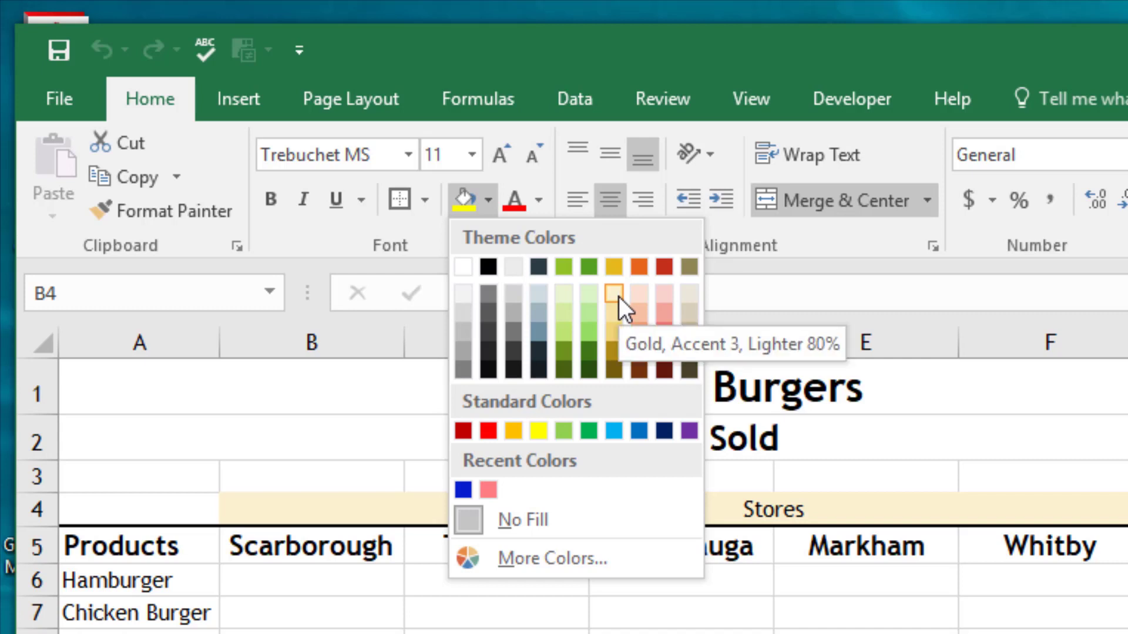
# Dismiss the fill colour palette so the Stores heading keeps no shading
pyautogui.click(492, 206)
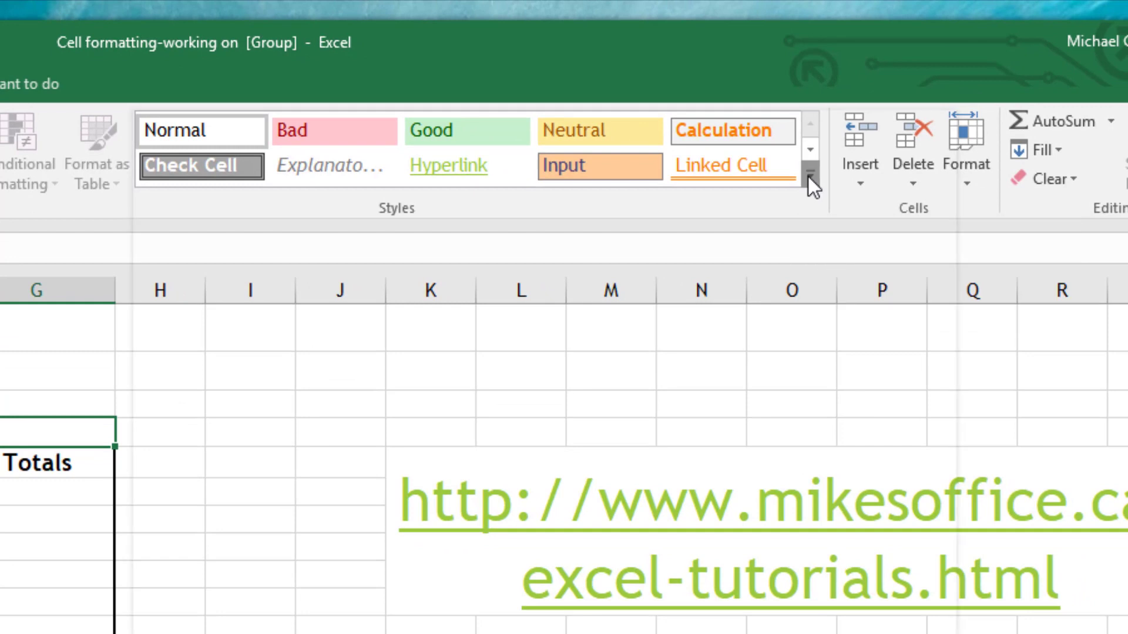
# Apply the Heading 1 cell style from the Cell Styles gallery to the merged Stores heading
pyautogui.click(955, 207)
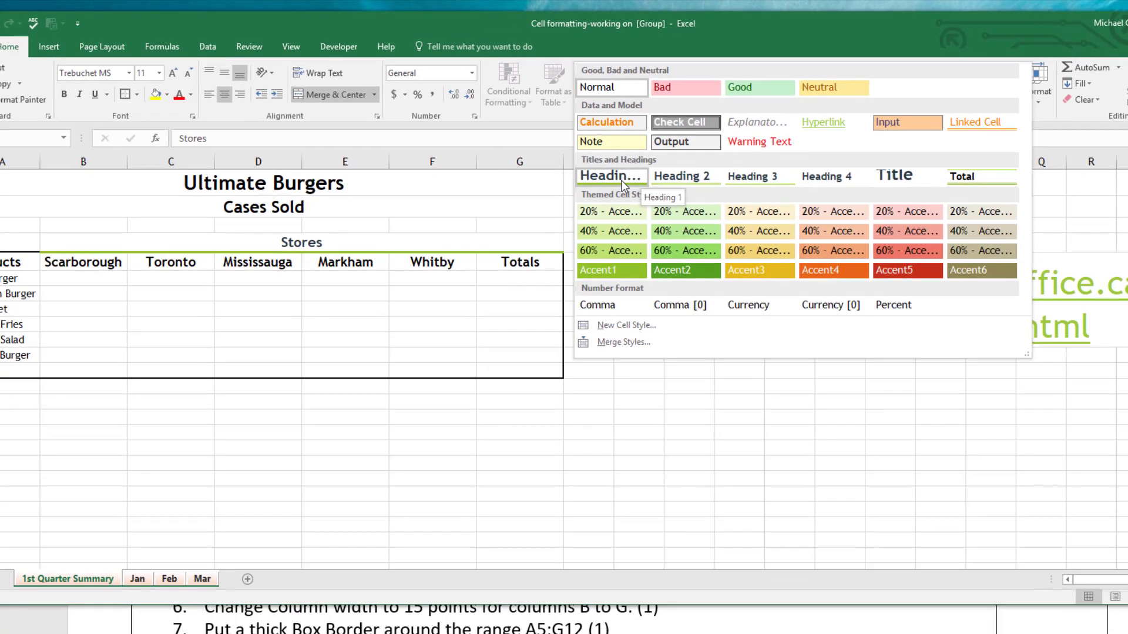
pyautogui.click(624, 186)
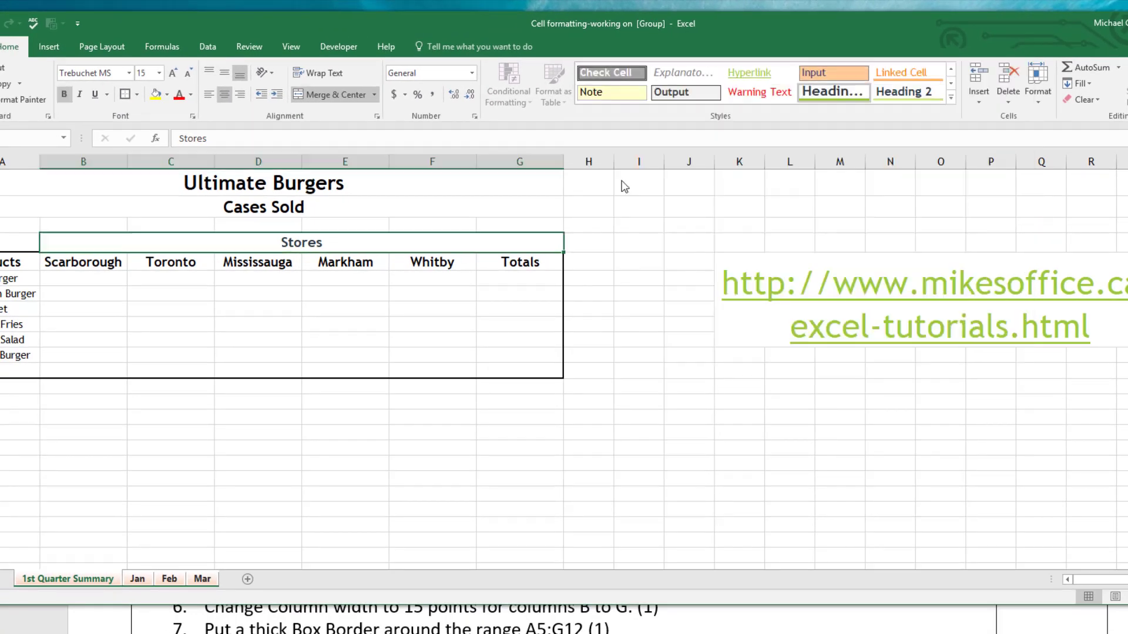
pyautogui.click(517, 291)
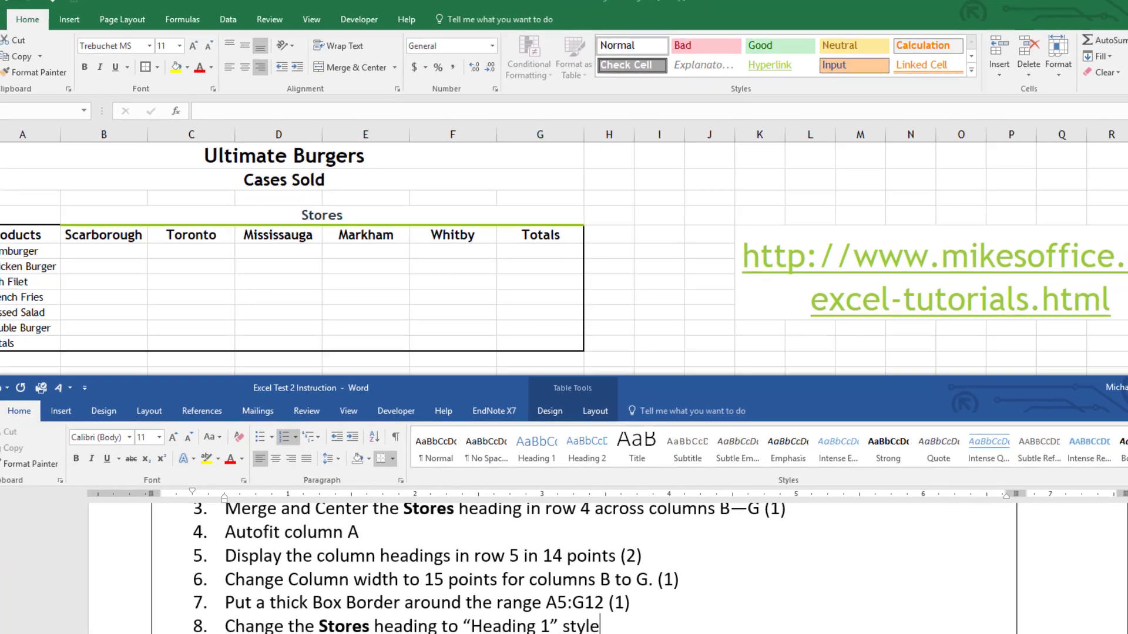
# Shade G6:G12 and B12:F12 together with Gold, Accent 3, Lighter 80% fill
pyautogui.hotkey('alt', 'Tab')
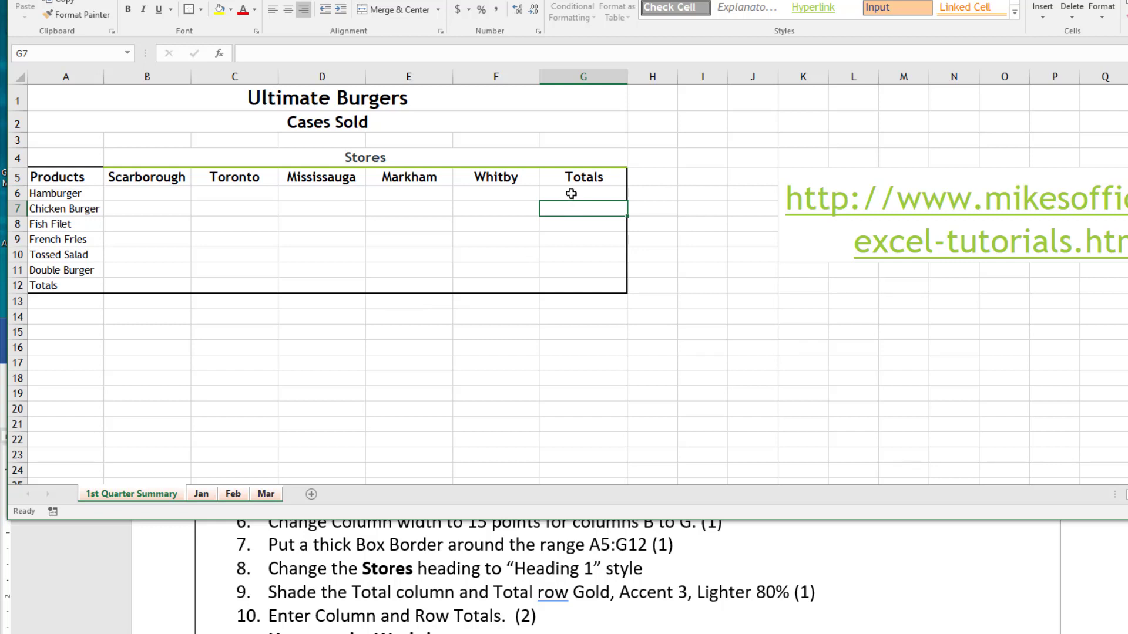
pyautogui.moveTo(573, 193); pyautogui.dragTo(571, 286)
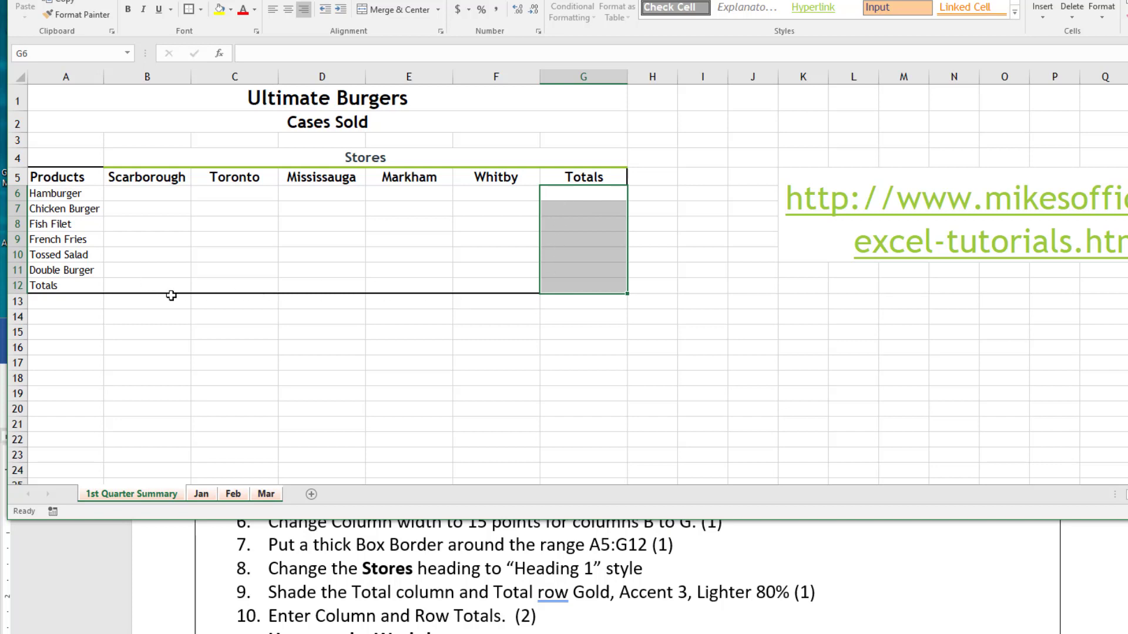
pyautogui.moveTo(151, 285); pyautogui.dragTo(504, 285)
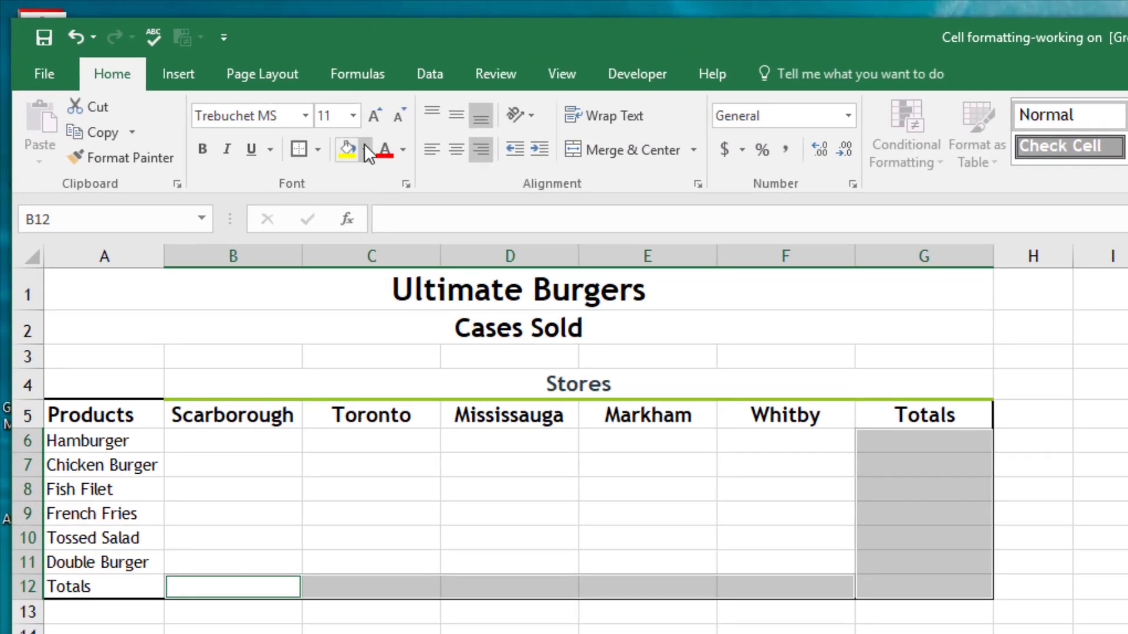
pyautogui.click(365, 149)
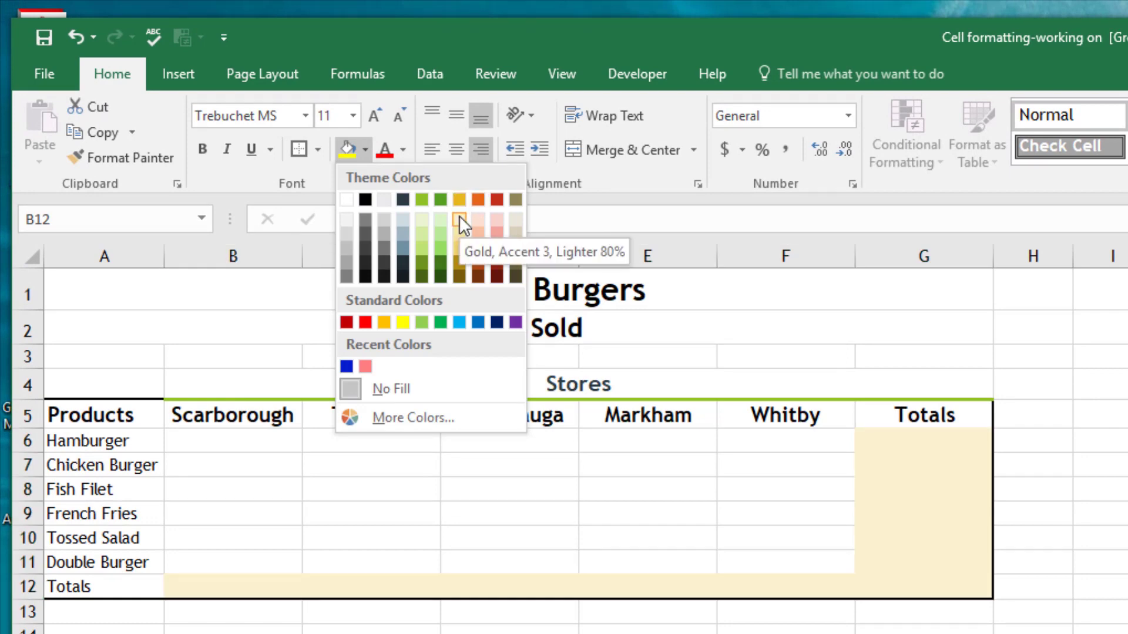
pyautogui.click(460, 217)
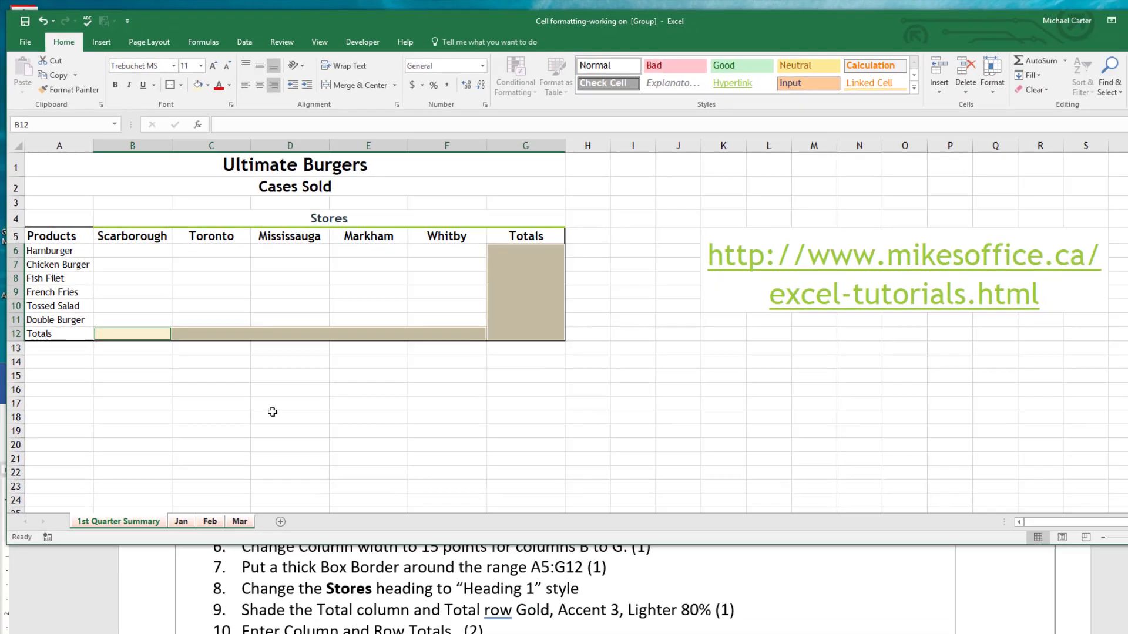
pyautogui.click(254, 382)
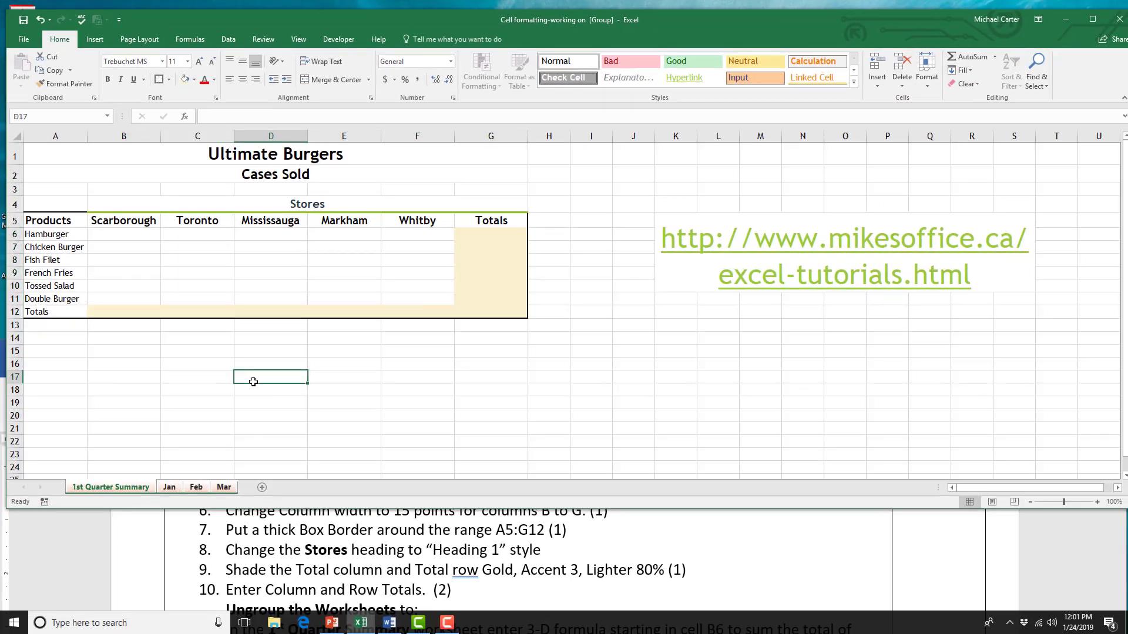
# Browse the Jan, Feb and Mar sheets to compare their gold-shaded Totals
pyautogui.click(435, 310)
pyautogui.click(387, 344)
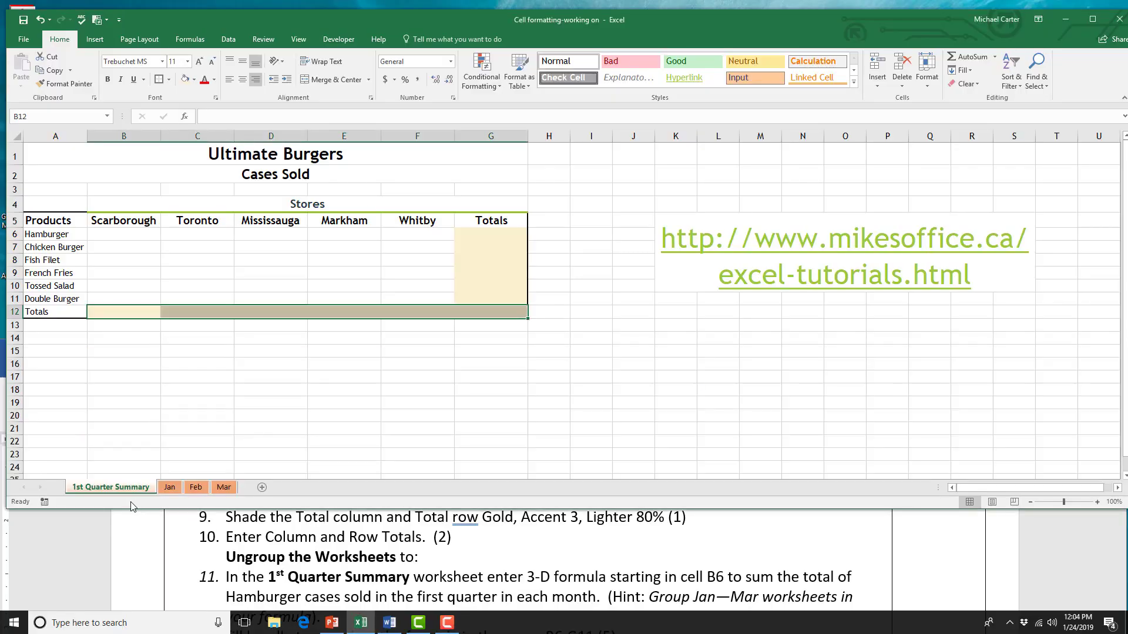
pyautogui.click(169, 488)
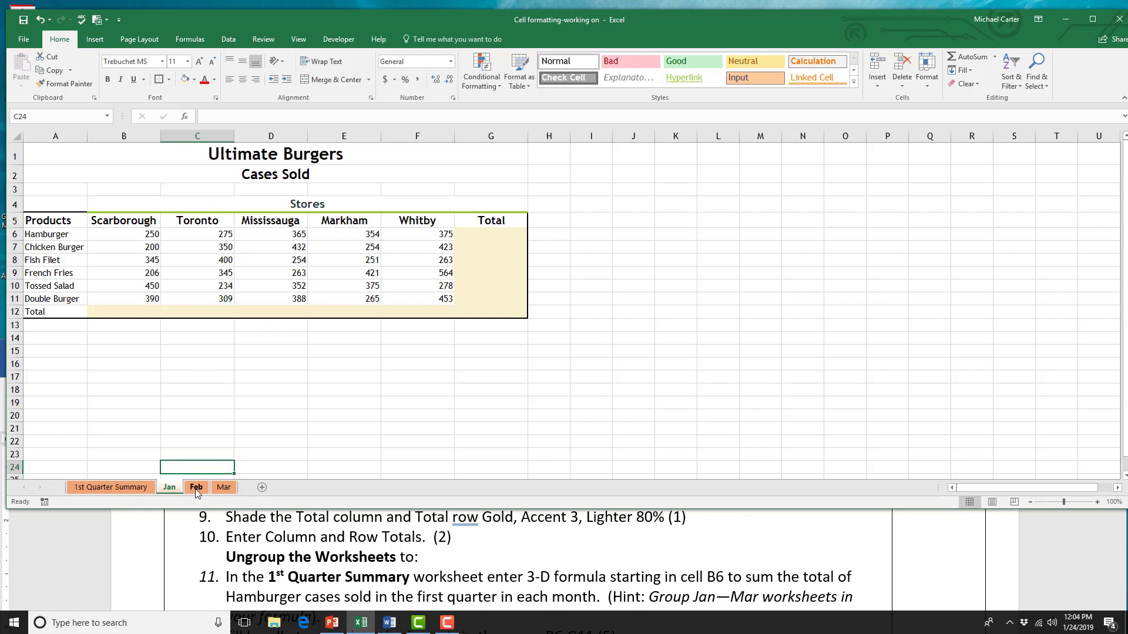
pyautogui.click(196, 489)
pyautogui.click(223, 490)
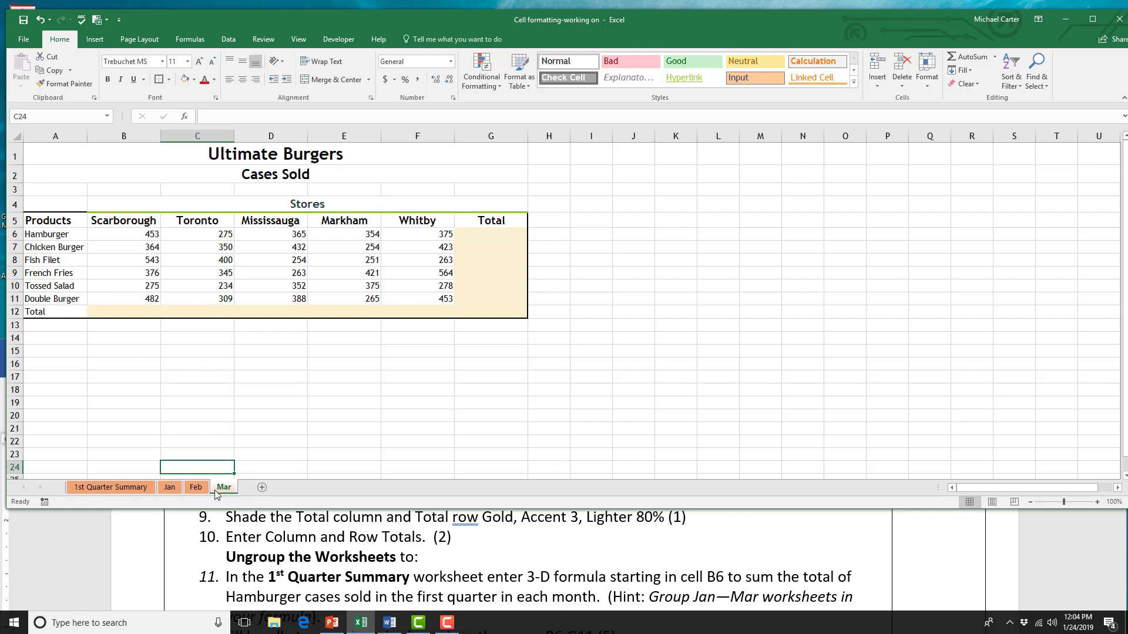
pyautogui.click(189, 490)
# Group the Jan through Mar sheets by selecting Jan and Shift-selecting Mar
pyautogui.click(170, 490)
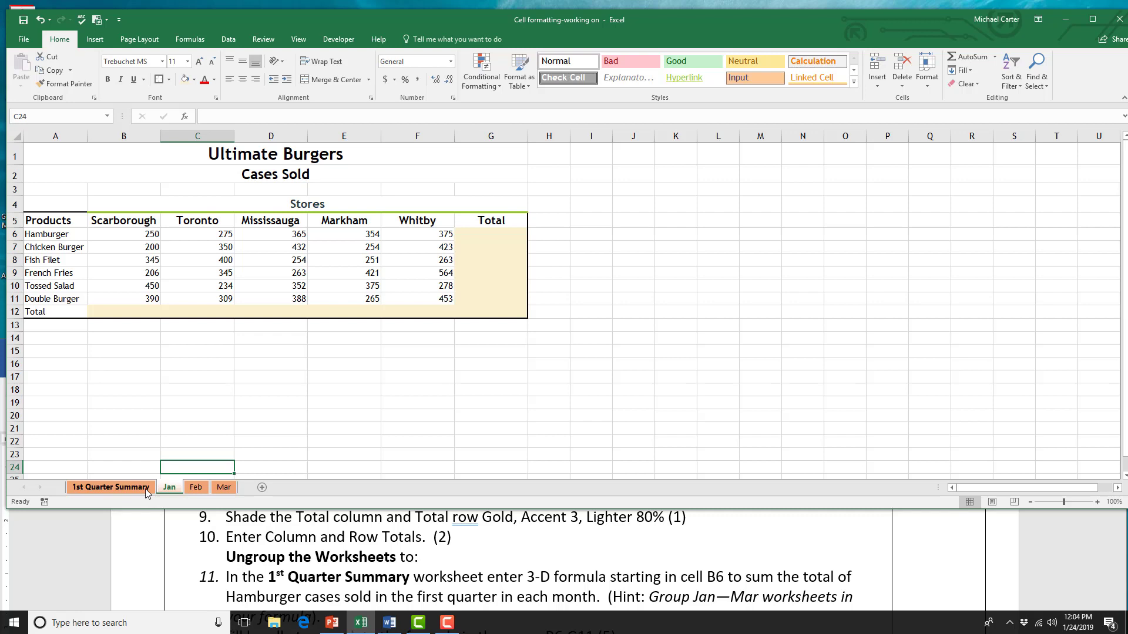
pyautogui.click(172, 490)
pyautogui.keyDown('shift'); pyautogui.click(226, 488); pyautogui.keyUp('shift')
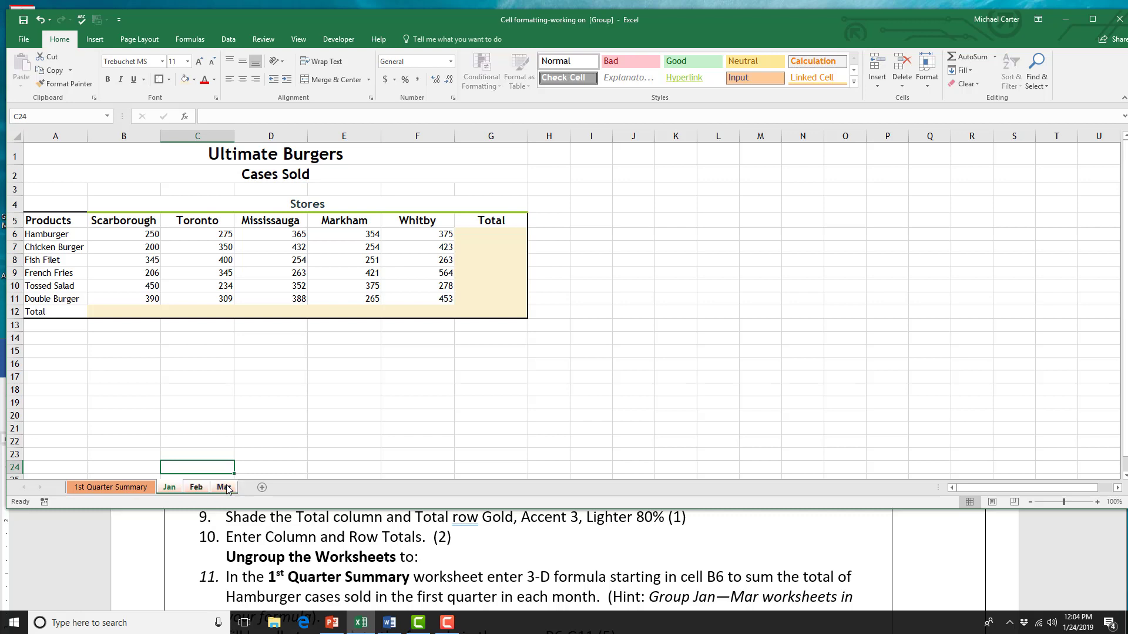
# AutoSum the Total column G6:G12 and Total row B12:F12 on the grouped sheets
pyautogui.click(488, 234)
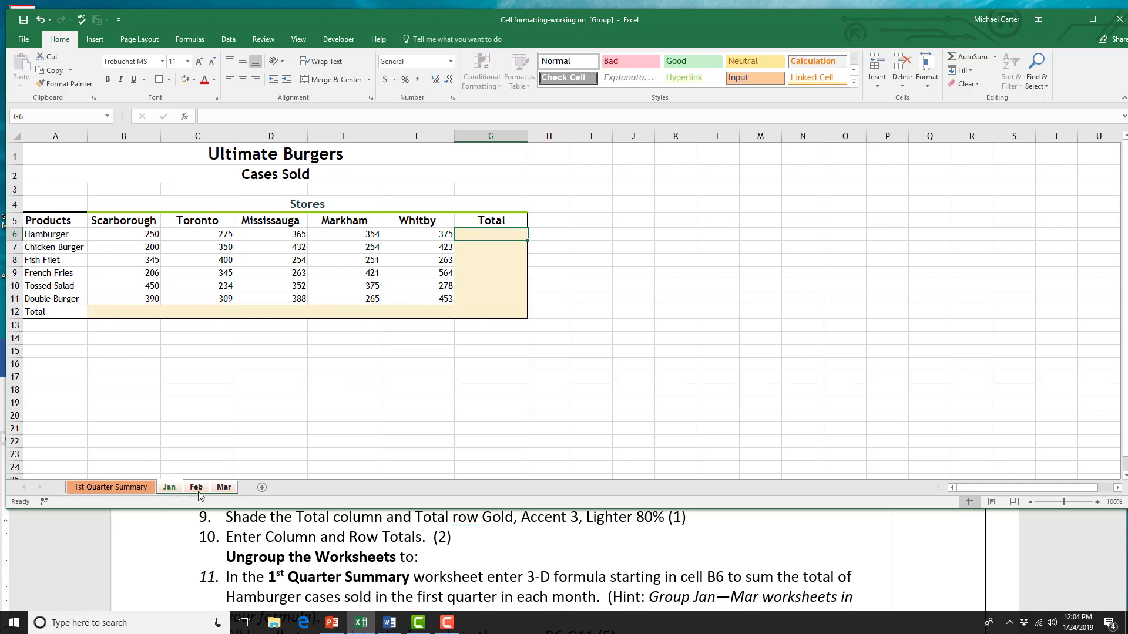
pyautogui.moveTo(519, 232); pyautogui.dragTo(517, 312)
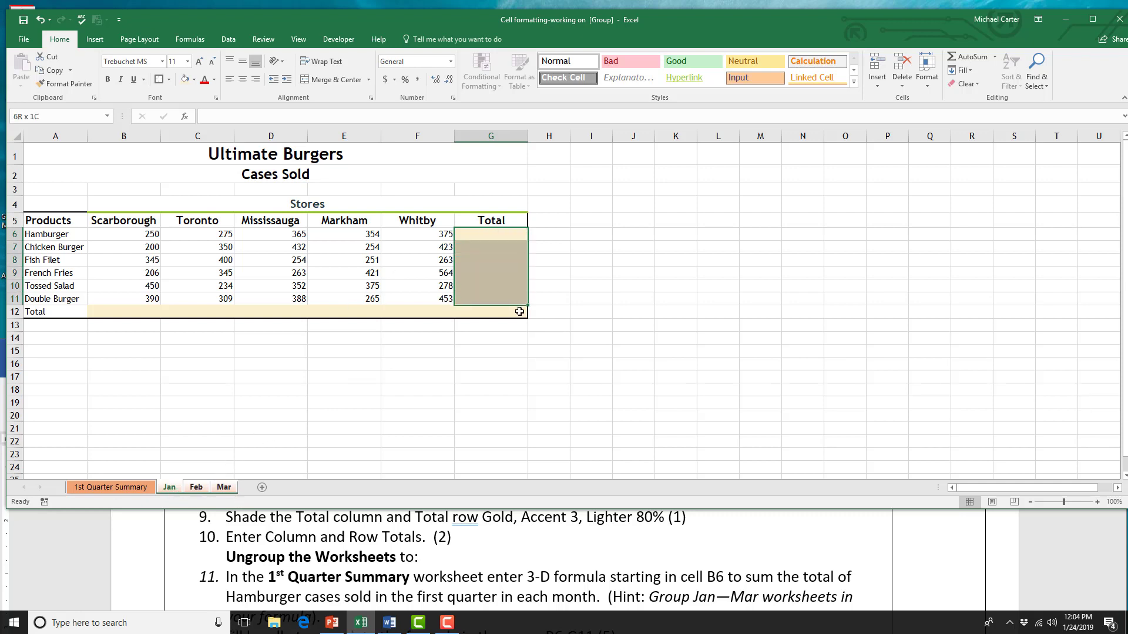
pyautogui.click(953, 56)
pyautogui.moveTo(129, 314); pyautogui.dragTo(422, 315)
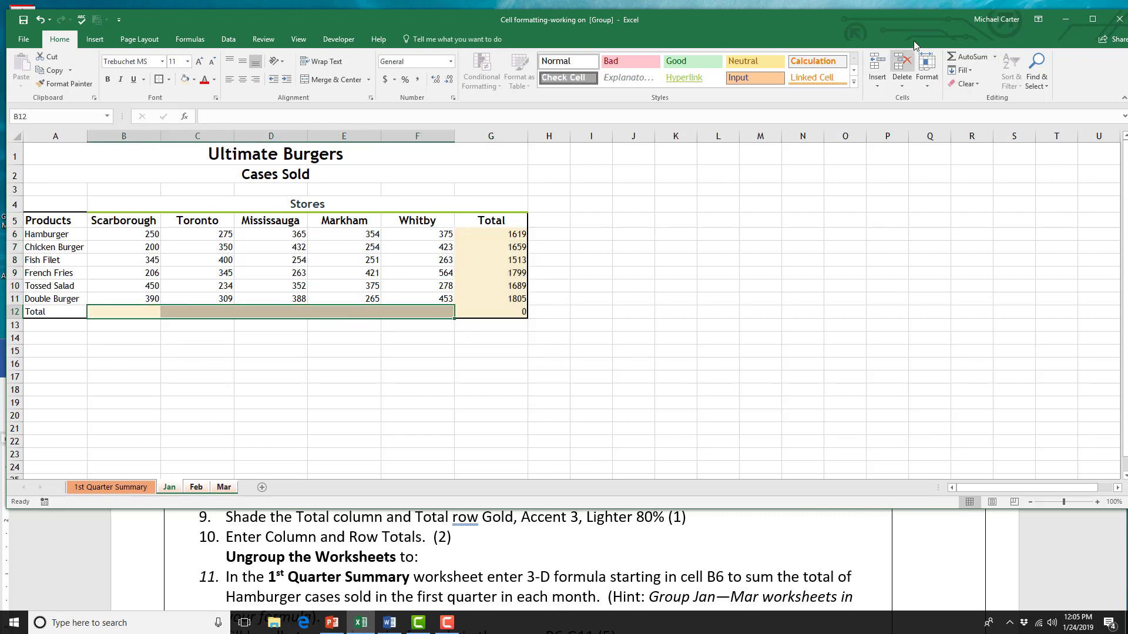
pyautogui.click(953, 56)
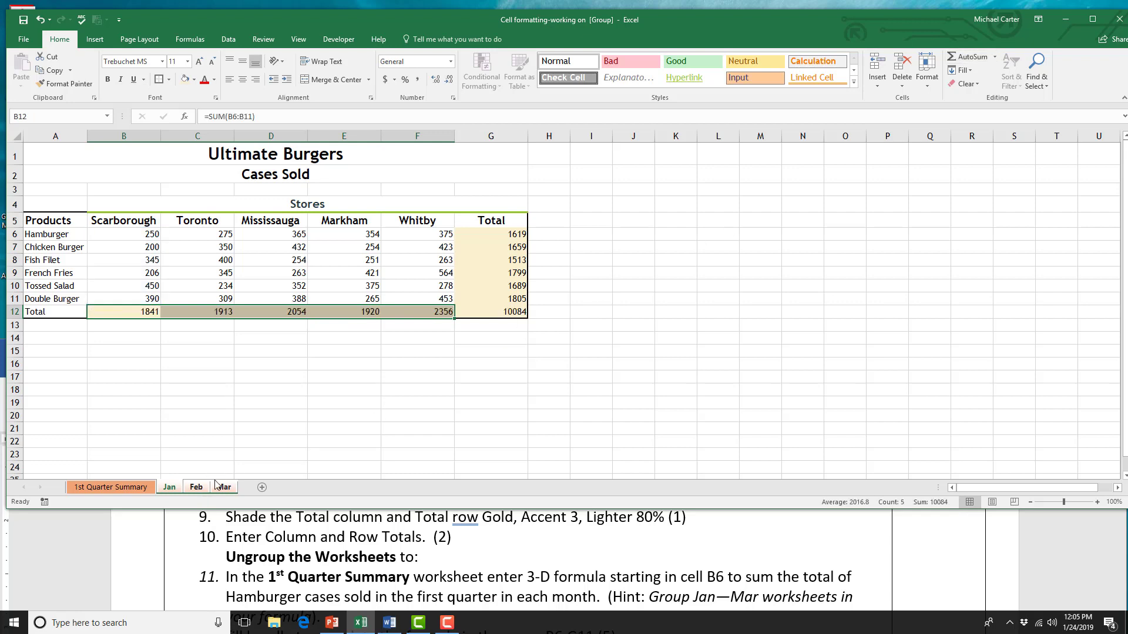
# Check the new SUM totals on the Jan, Feb and Mar sheets and the 1st Quarter Summary
pyautogui.click(197, 490)
pyautogui.click(118, 493)
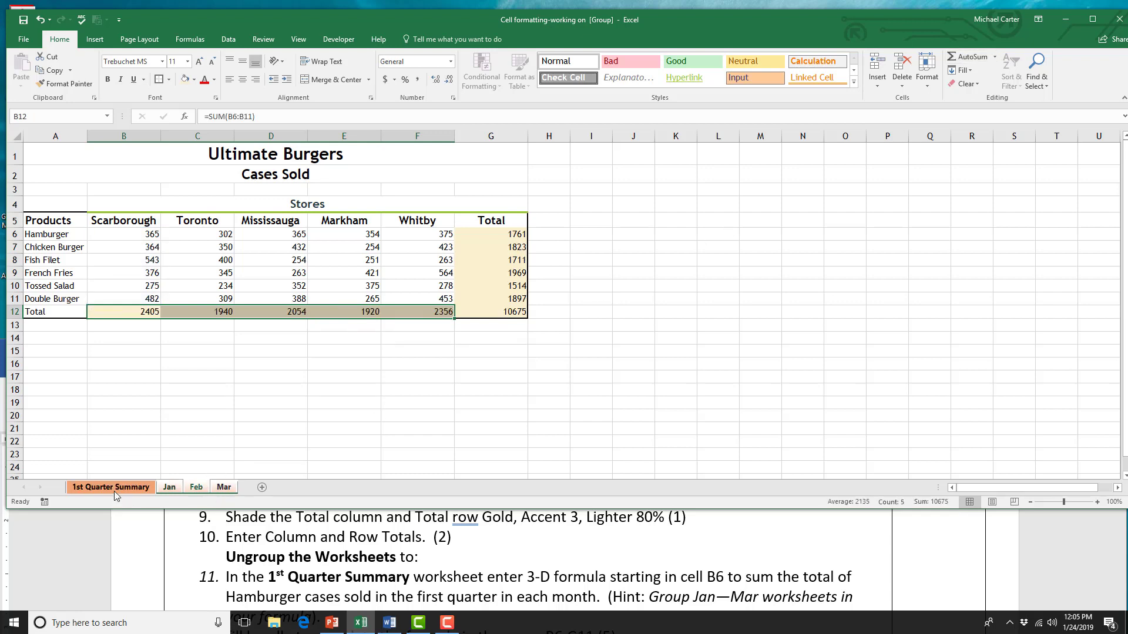
pyautogui.click(170, 488)
pyautogui.click(192, 488)
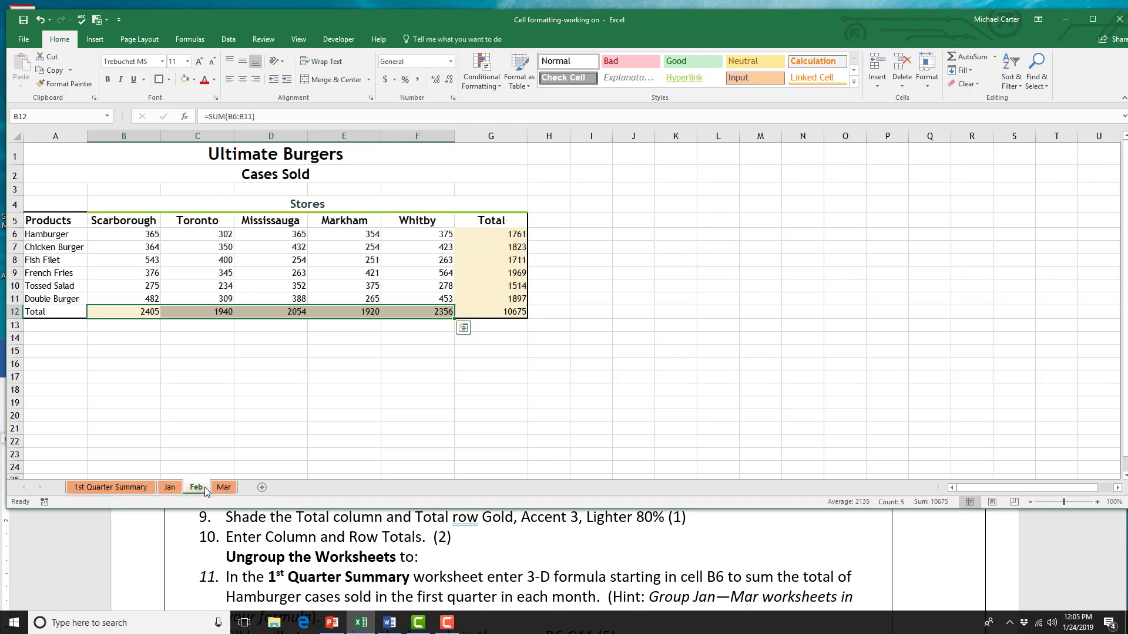
pyautogui.click(224, 488)
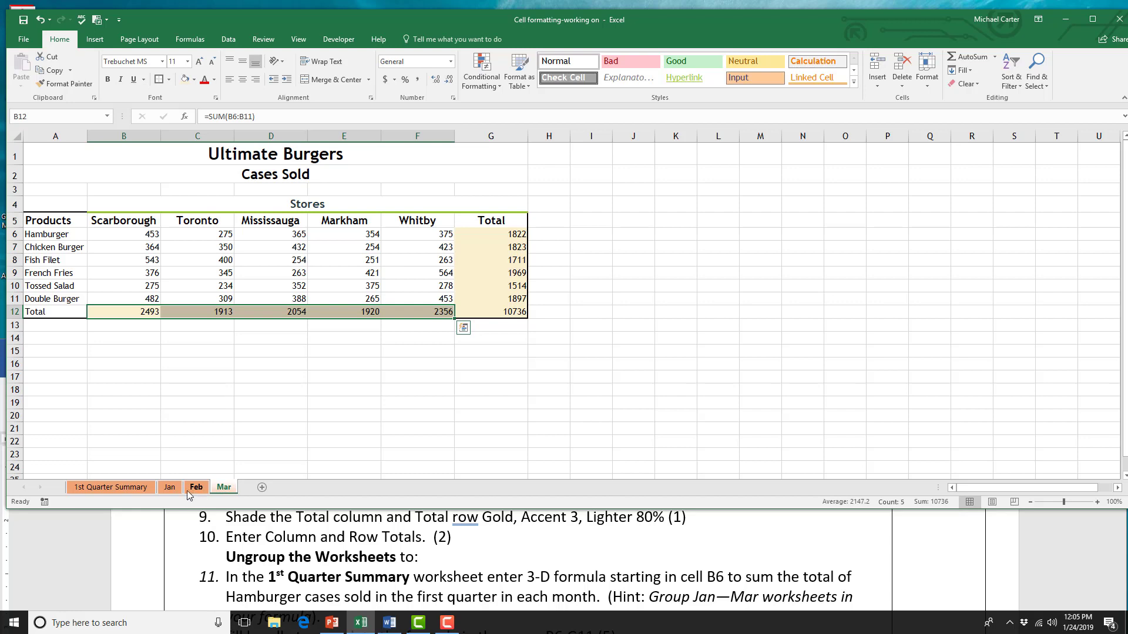
pyautogui.click(123, 489)
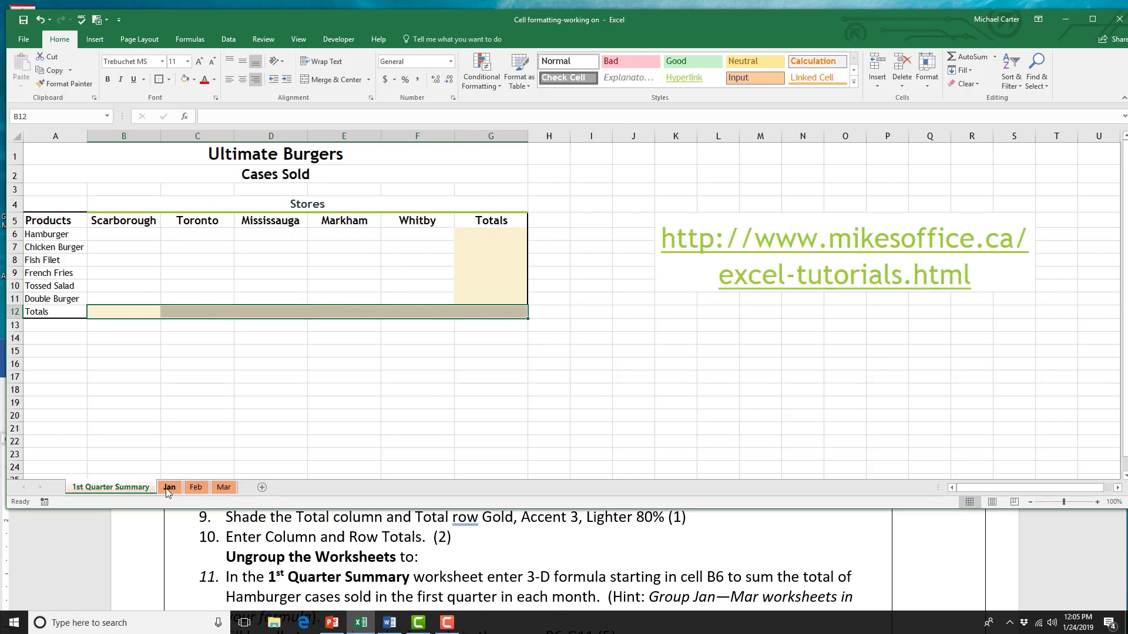
pyautogui.click(168, 488)
pyautogui.click(141, 489)
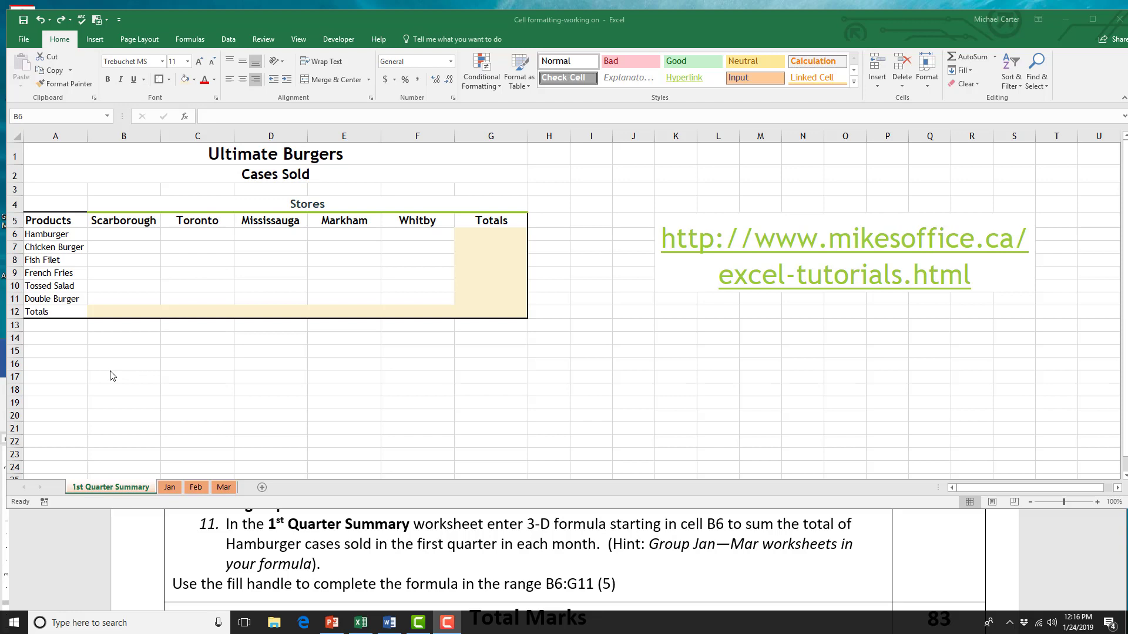
pyautogui.click(174, 490)
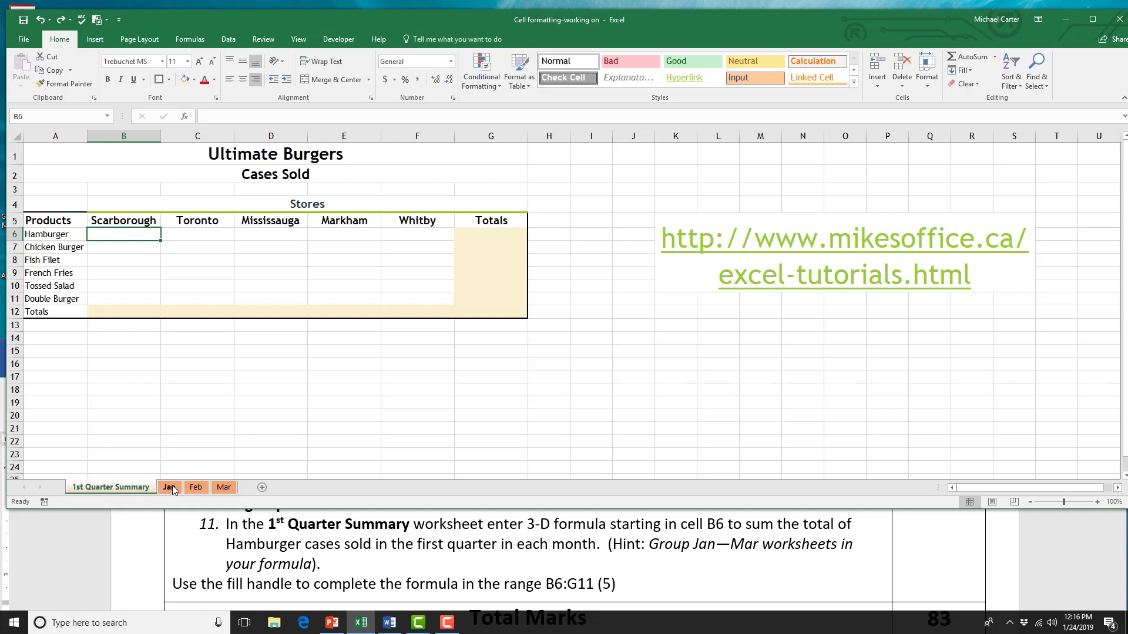
pyautogui.click(171, 489)
pyautogui.click(222, 488)
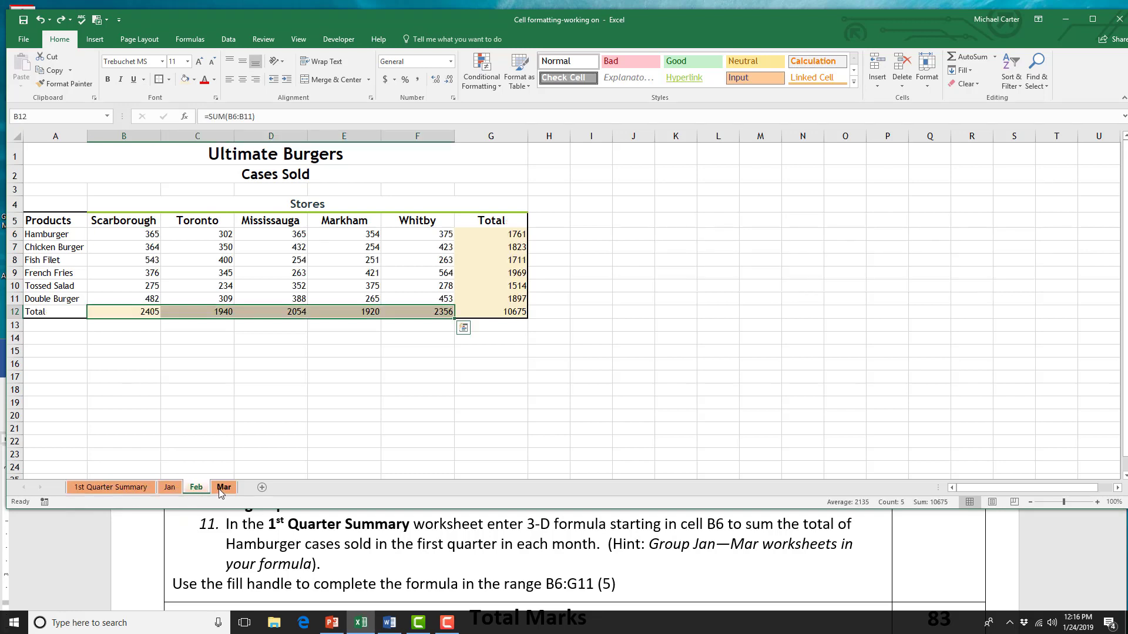
pyautogui.click(139, 488)
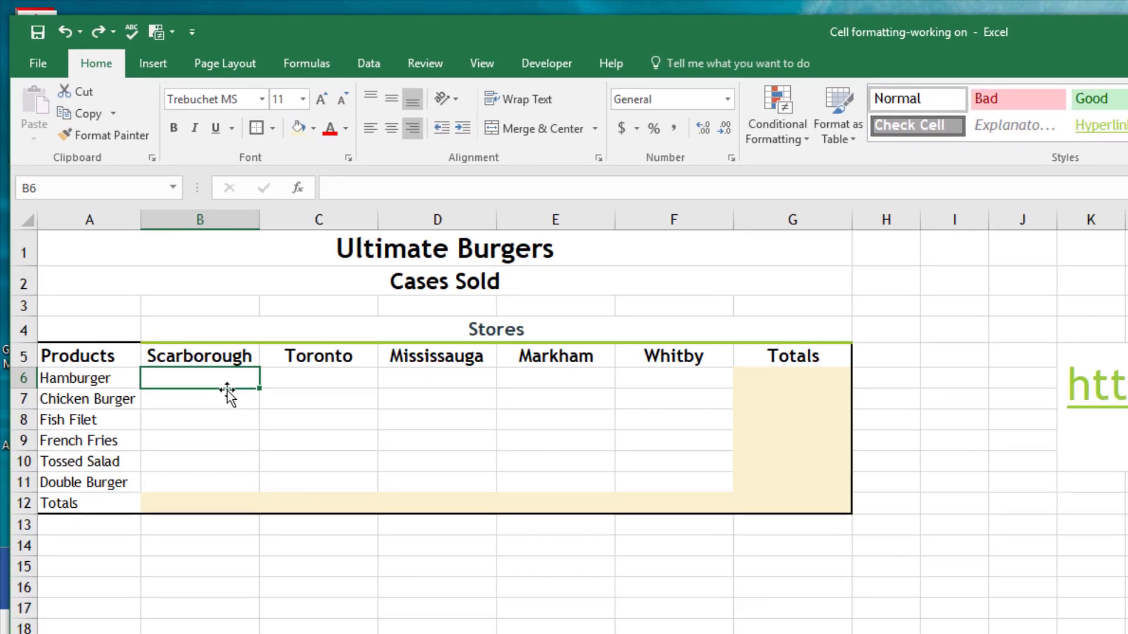
# Enter =SUM('Jan:Mar'!B6) in summary cell B6, giving 1068
pyautogui.write('=su')
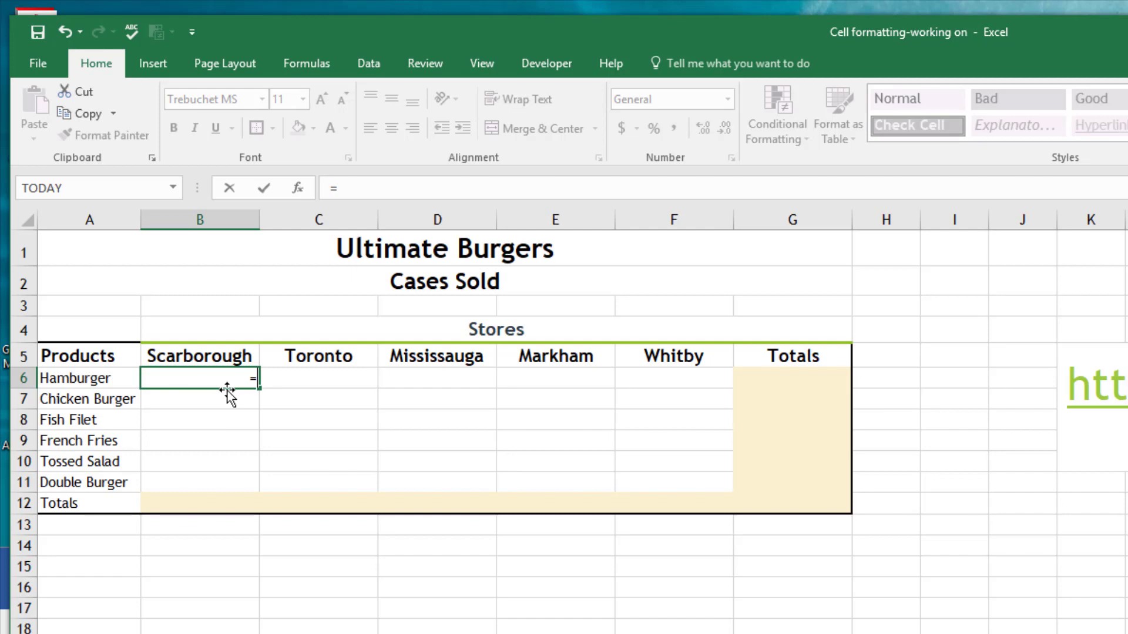
pyautogui.write('m(')
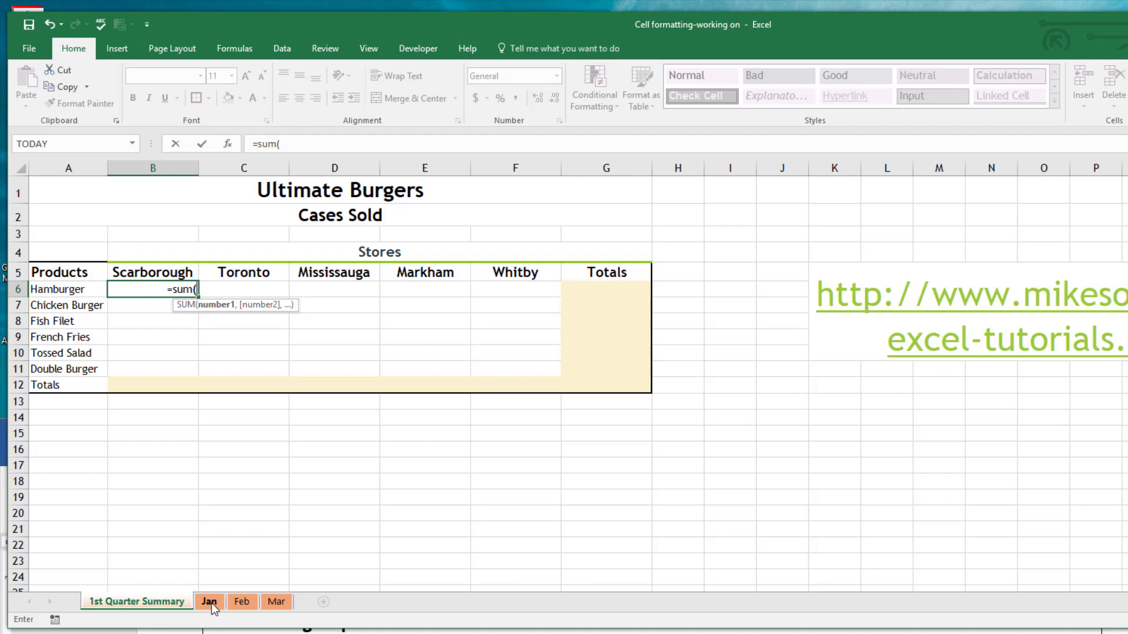
pyautogui.click(210, 602)
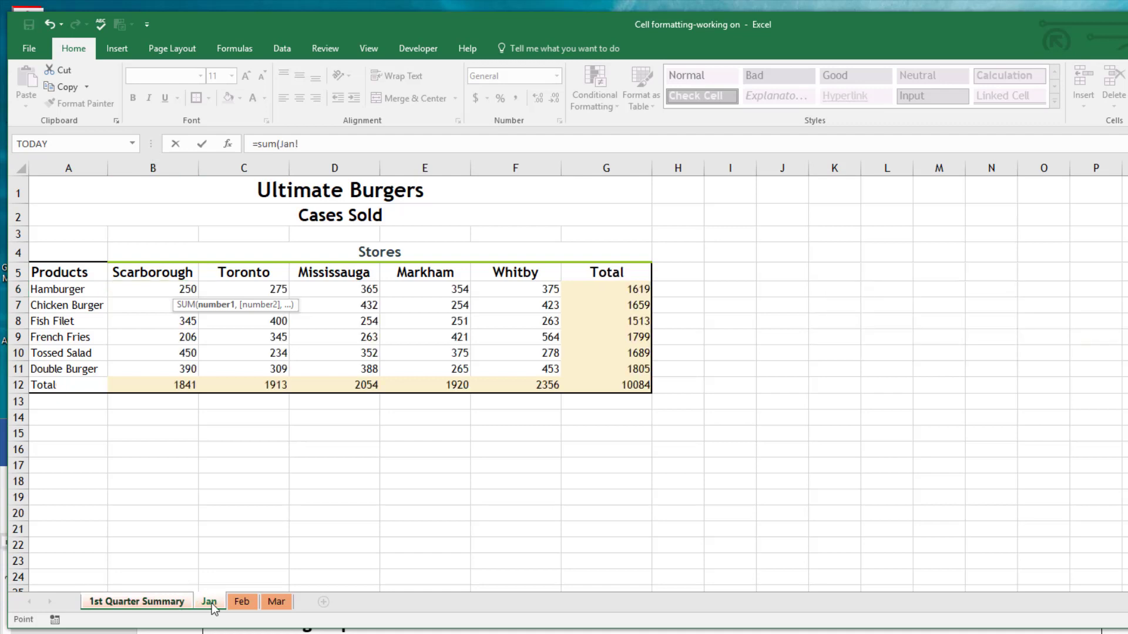
pyautogui.keyDown('shift'); pyautogui.click(281, 603); pyautogui.keyUp('shift')
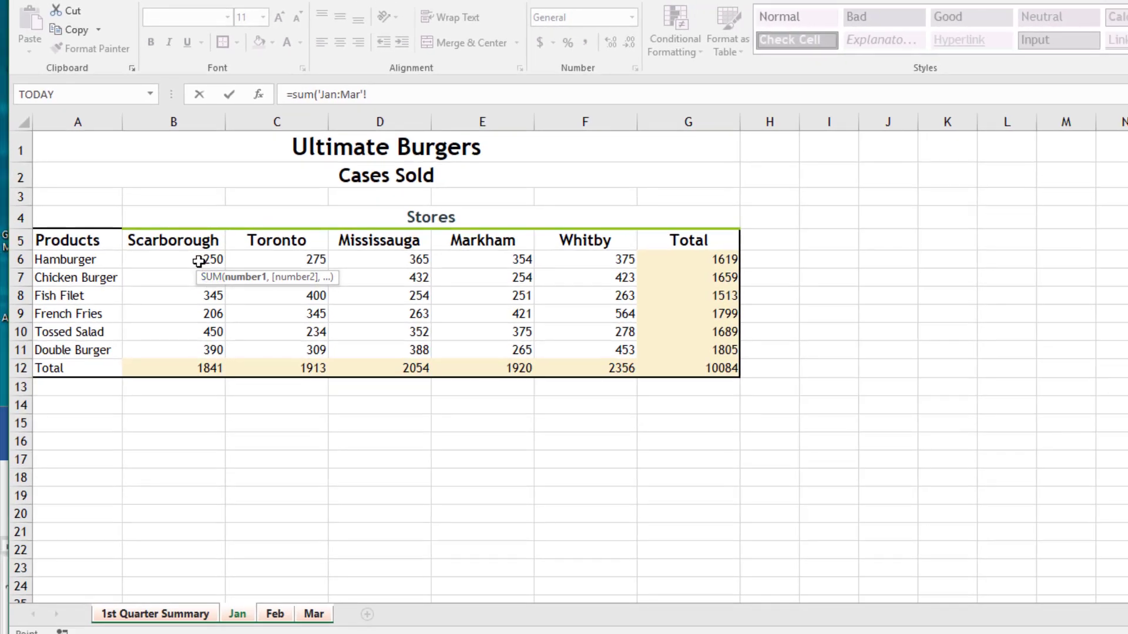
pyautogui.click(176, 629)
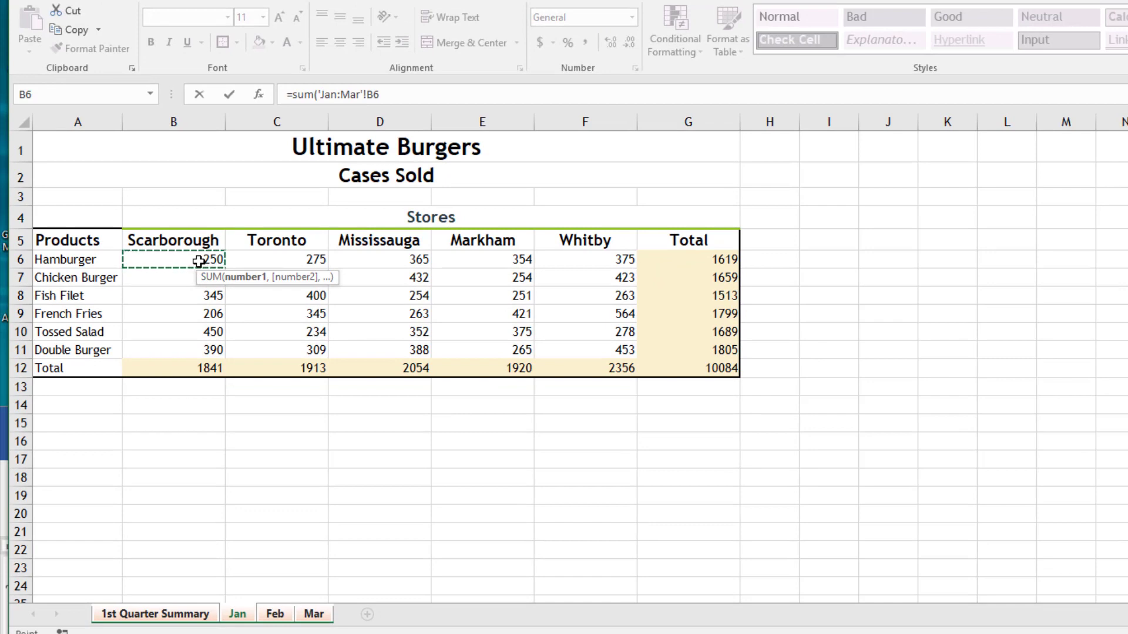
pyautogui.click(453, 92)
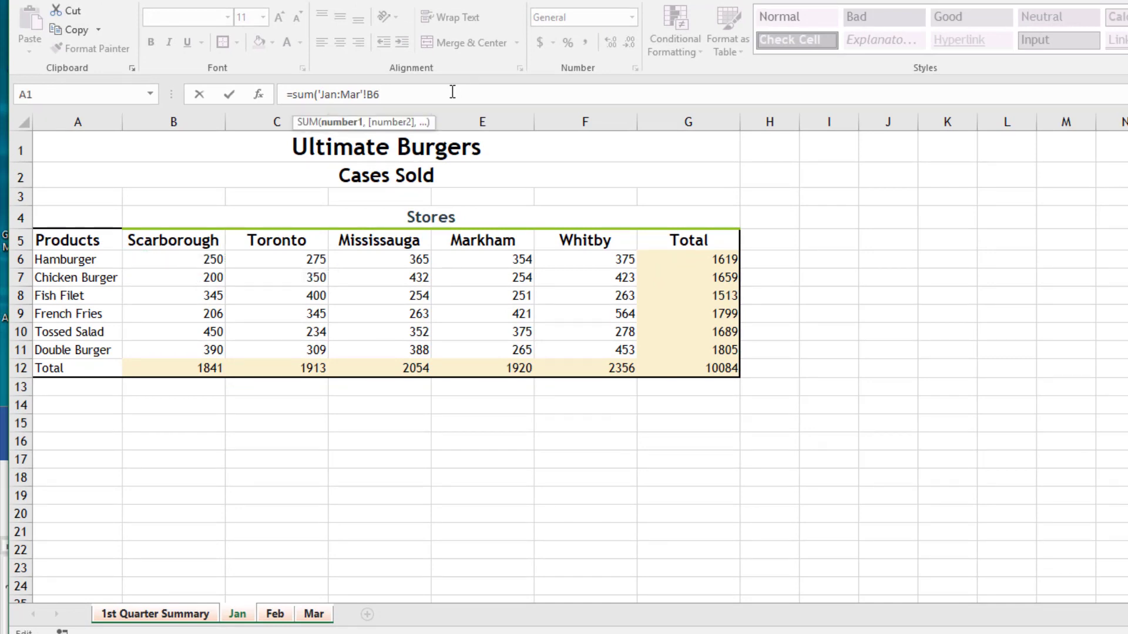
pyautogui.write(')')
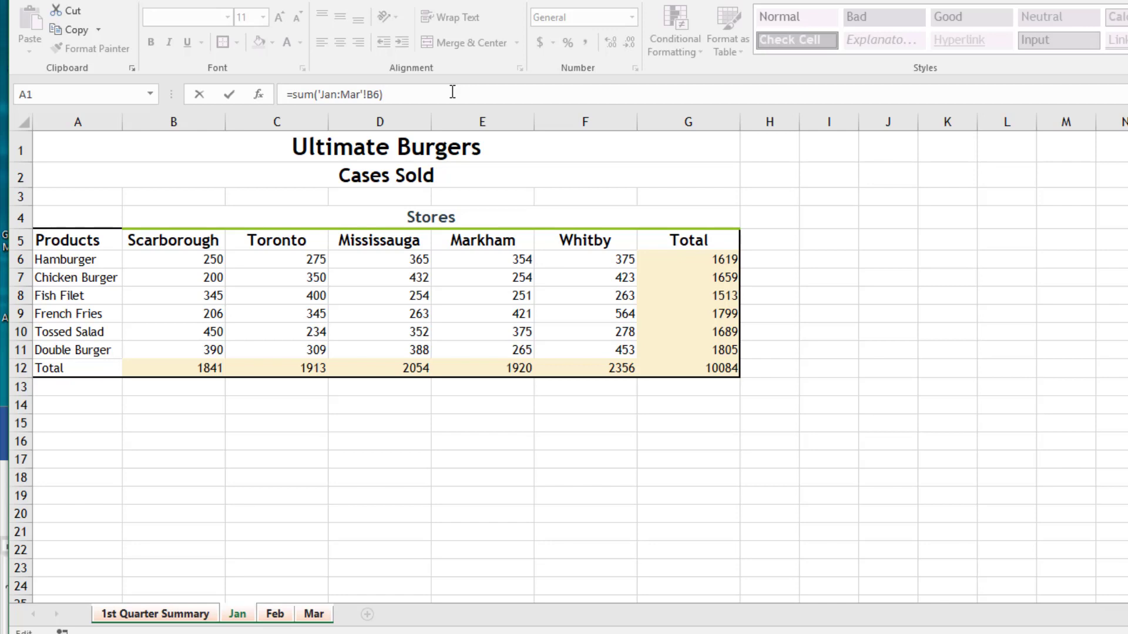
pyautogui.press('Return')
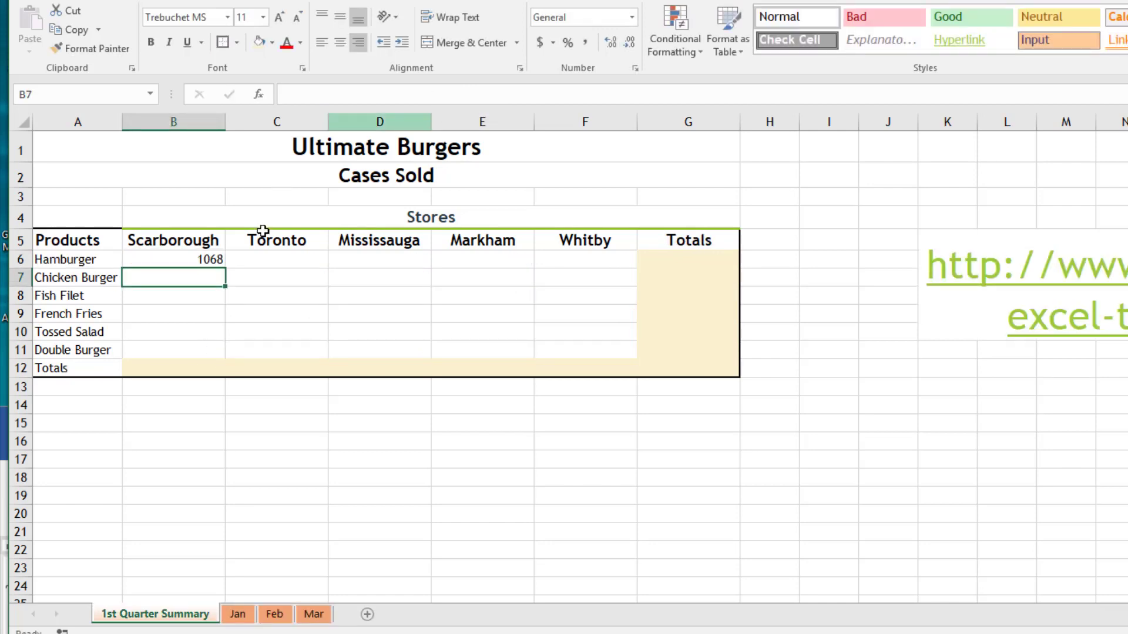
# Fill the B6 3-D SUM formula right to G6 and then down through row 12
pyautogui.click(188, 253)
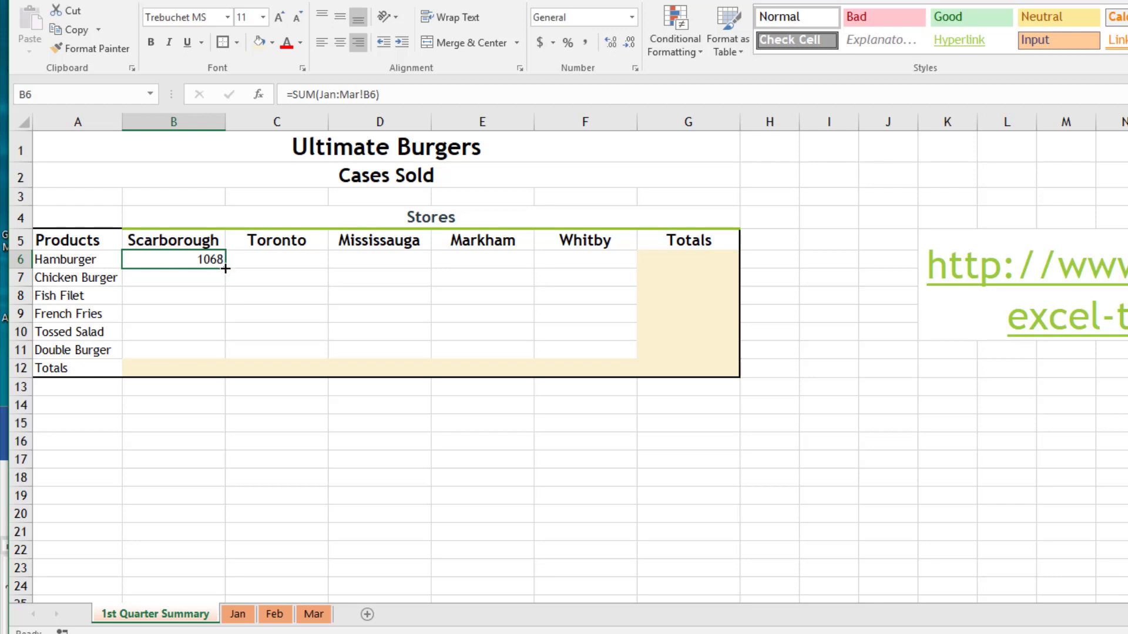
pyautogui.moveTo(225, 269); pyautogui.dragTo(714, 270)
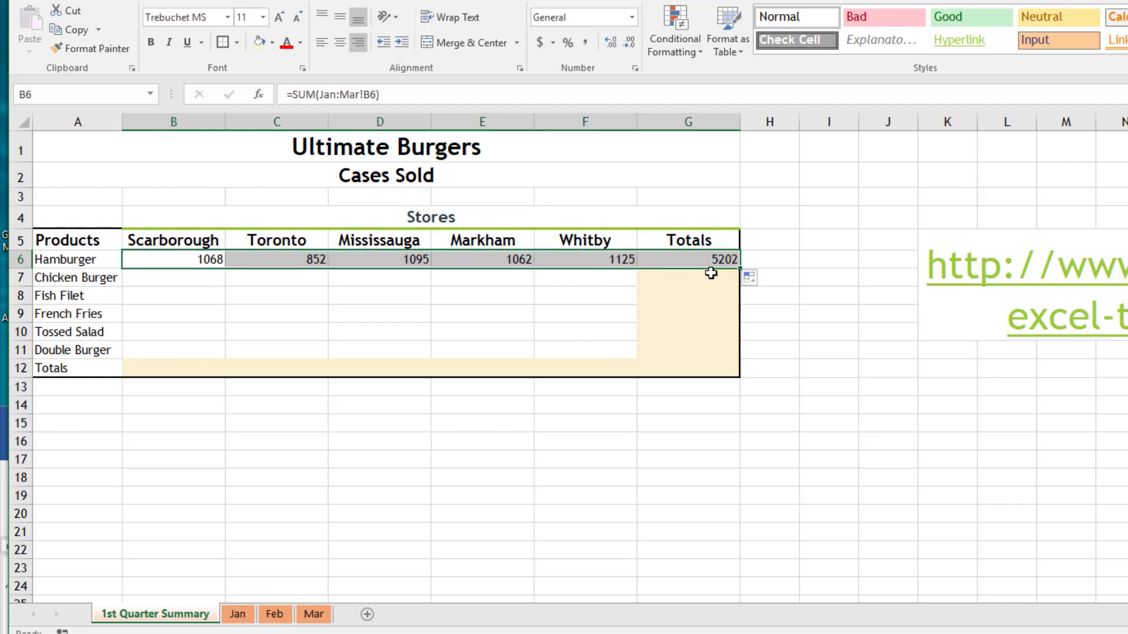
pyautogui.moveTo(741, 268); pyautogui.dragTo(737, 382)
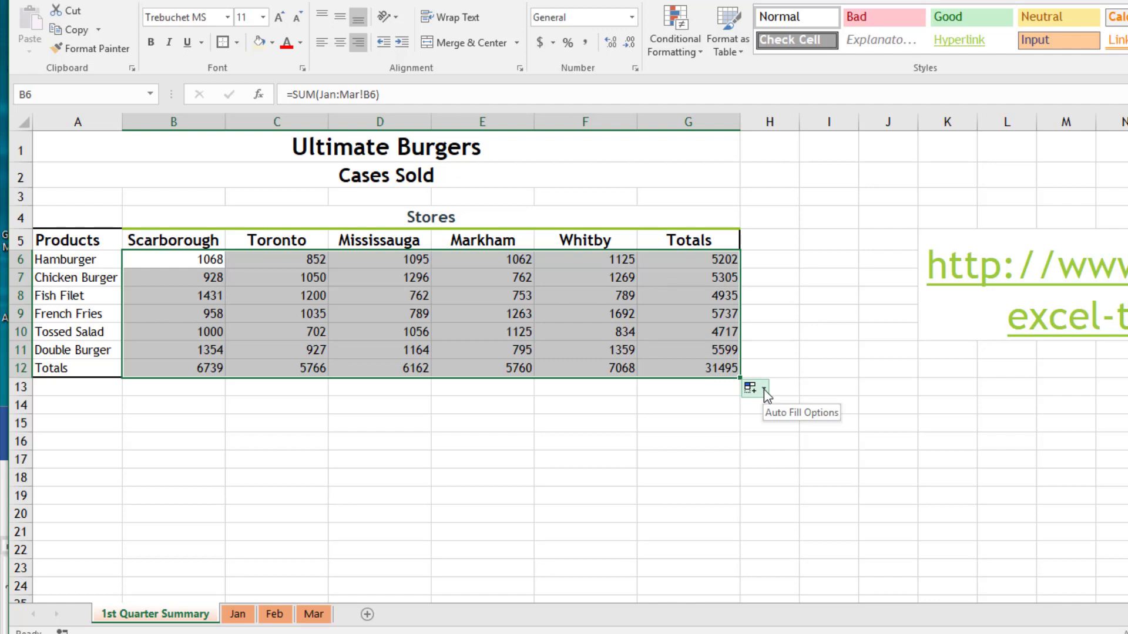
# Switch the filled formulas to Fill Without Formatting to restore the table's borders and shading
pyautogui.click(764, 390)
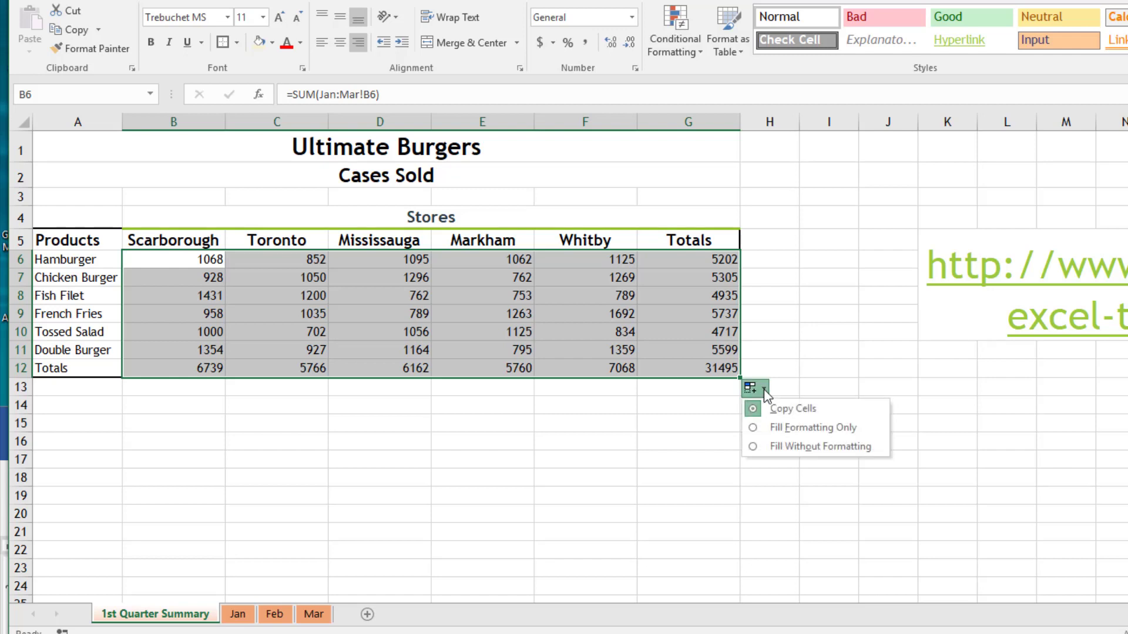
pyautogui.click(770, 446)
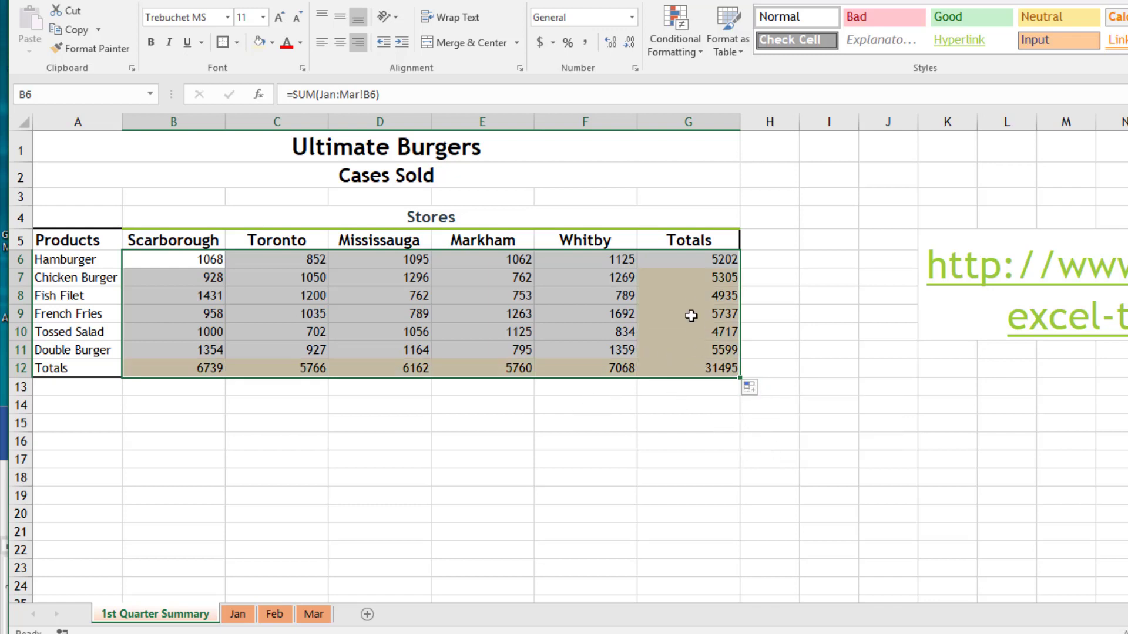
pyautogui.click(645, 470)
# Copy G7's gold Totals formatting onto G6 with Format Painter
pyautogui.click(682, 279)
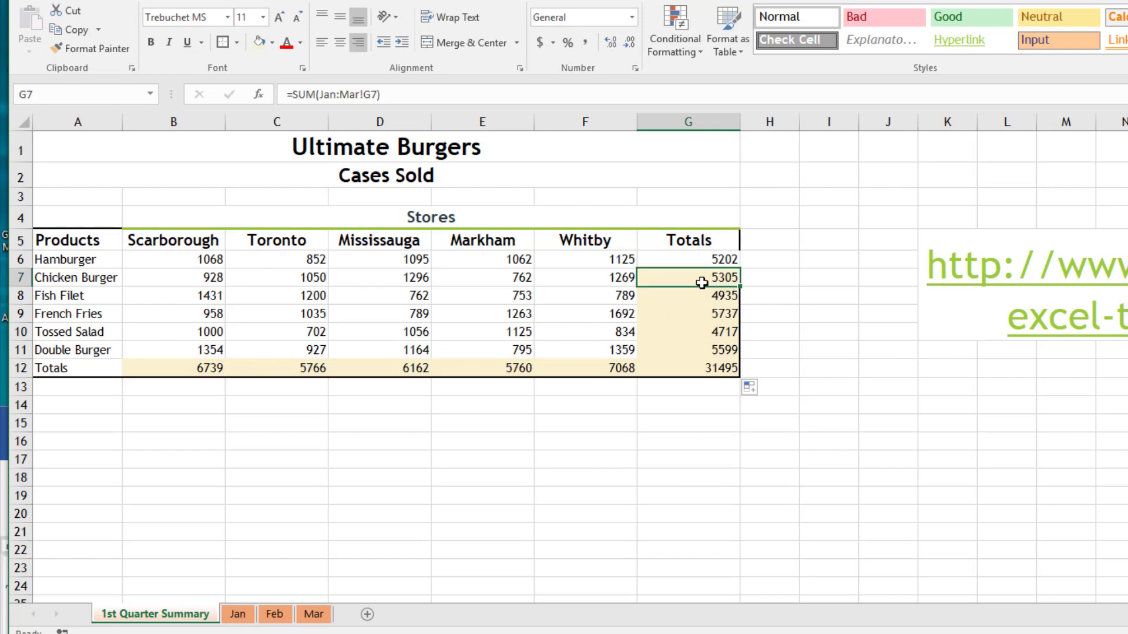
pyautogui.click(105, 49)
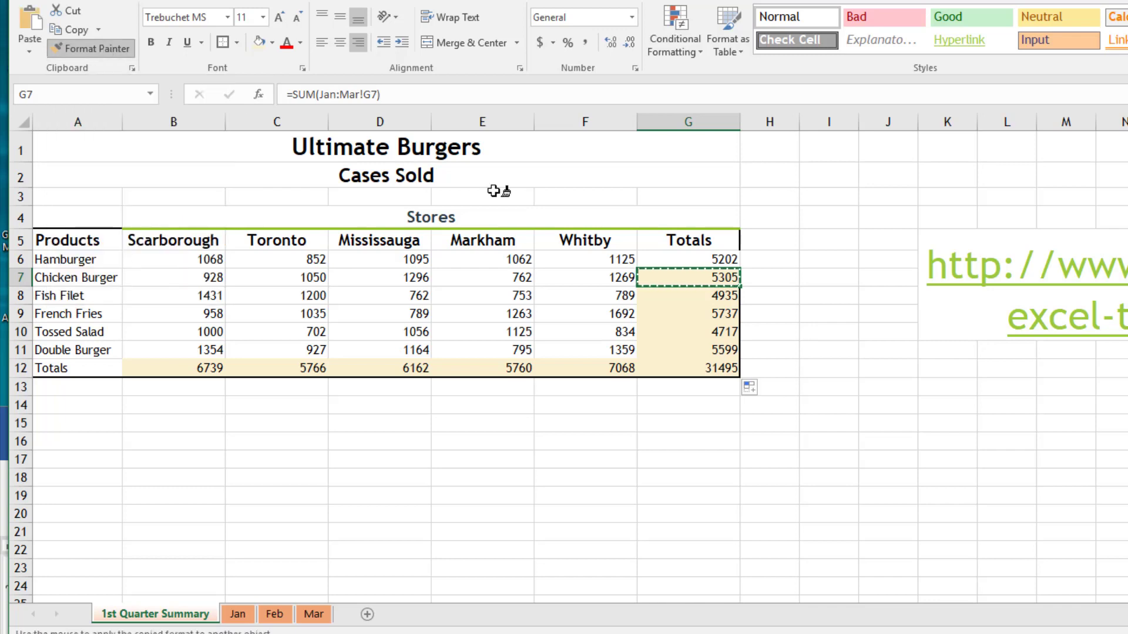
pyautogui.click(669, 259)
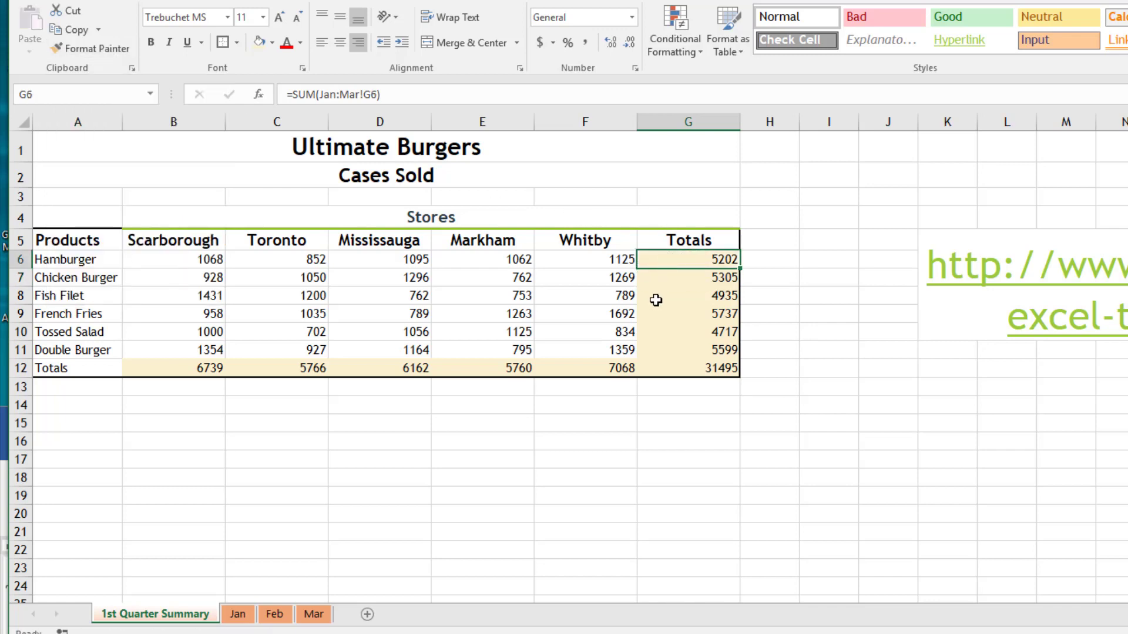